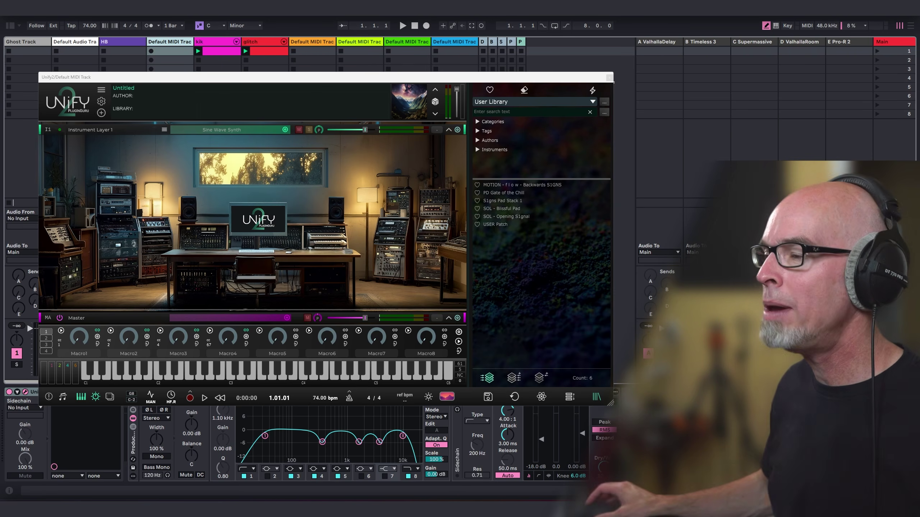
Load the "SOL - Opening S1gnal" patch from the User Library and expand all four of its layers.
double_click(516, 217)
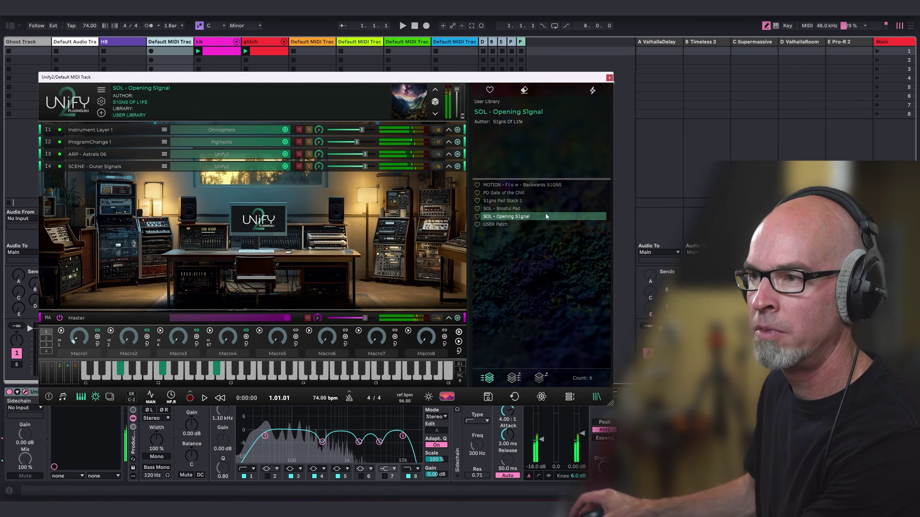
left_click(449, 166)
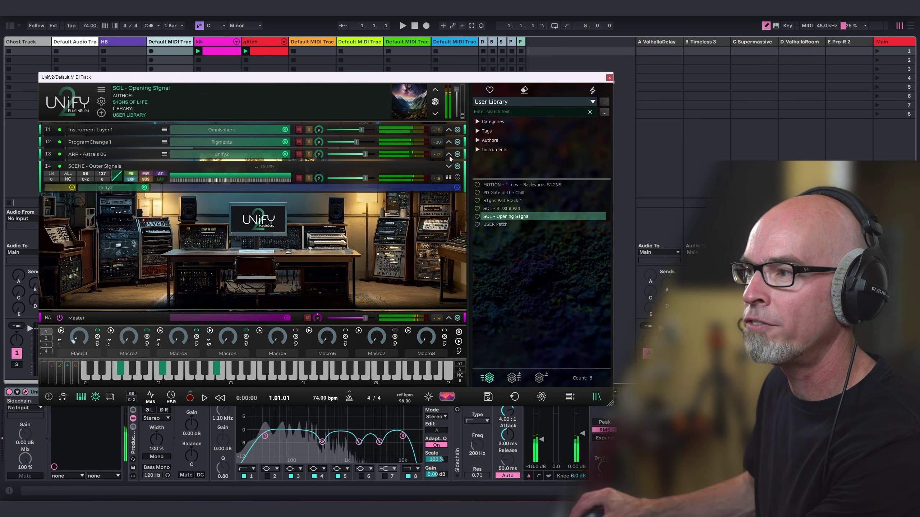
left_click(449, 155)
left_click(449, 143)
left_click(448, 131)
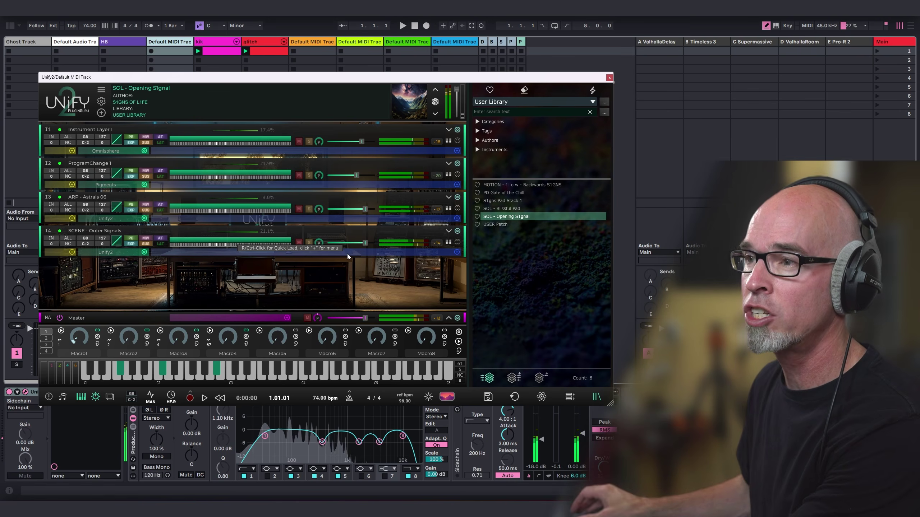
View the Omnisphere instrument on Instrument Layer 1 and its selected patch, and close its window.
left_click(111, 154)
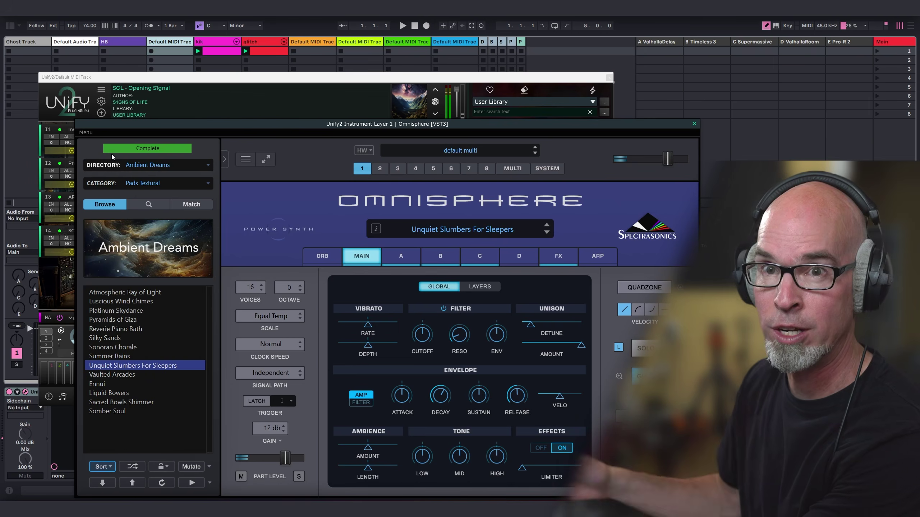
left_click_drag(296, 121, 286, 105)
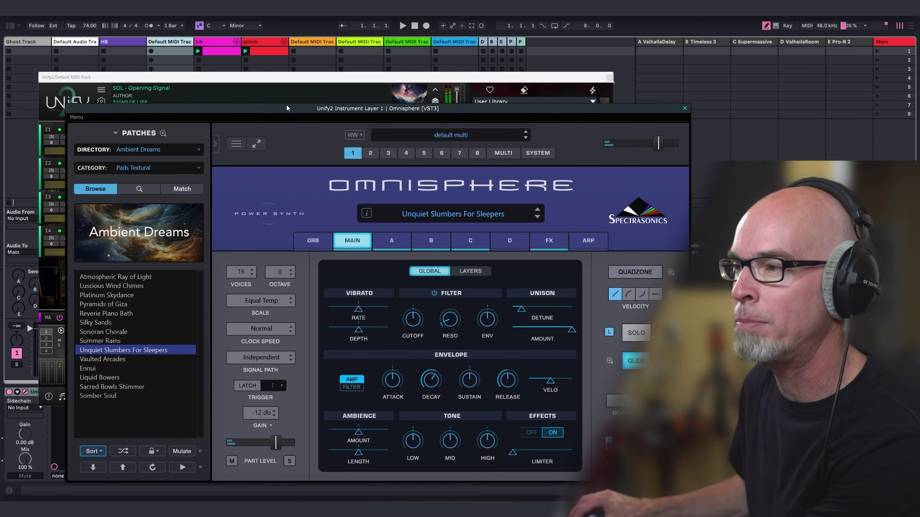
left_click(684, 109)
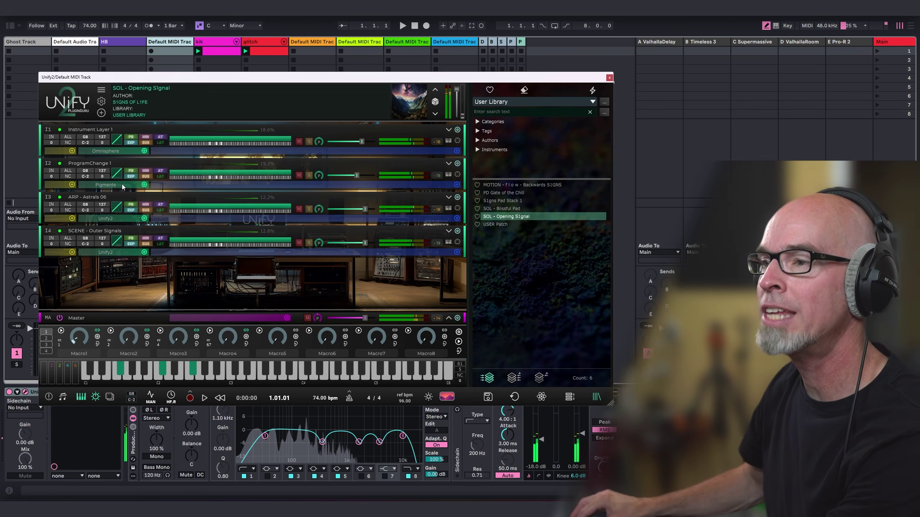
View the Pigments instrument on the ProgramChange 1 layer, and lower that layer's level slightly.
left_click(166, 184)
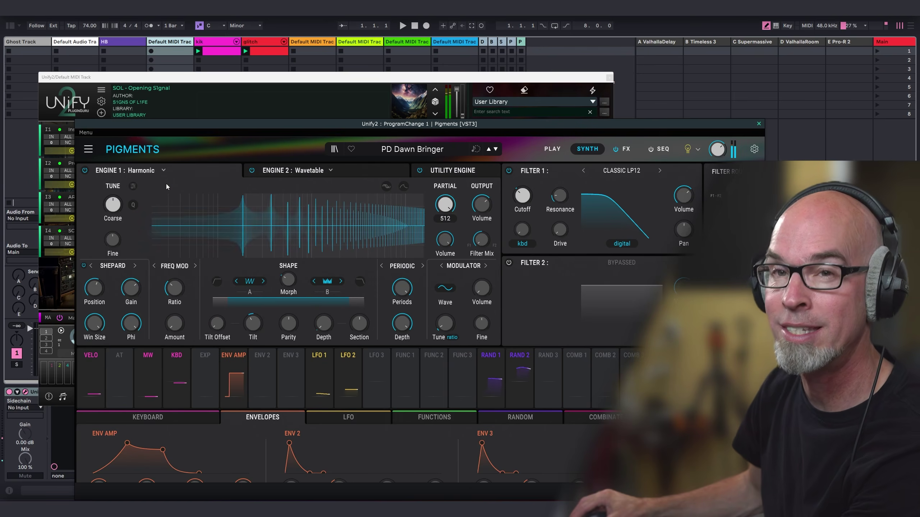
left_click_drag(423, 123, 394, 64)
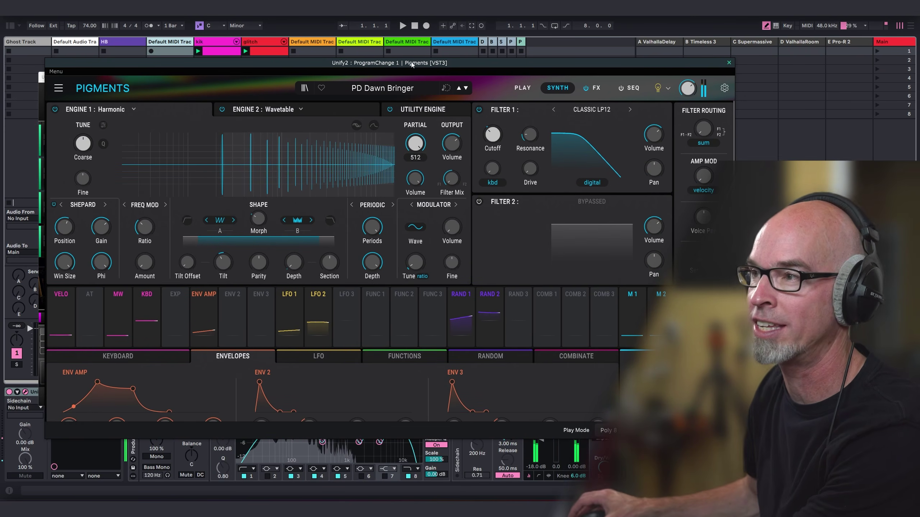
left_click(729, 62)
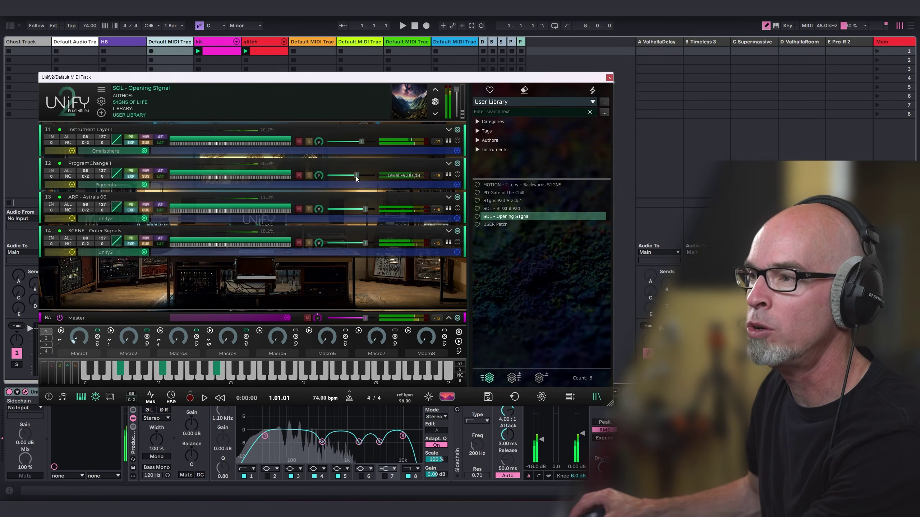
left_click_drag(355, 175, 351, 175)
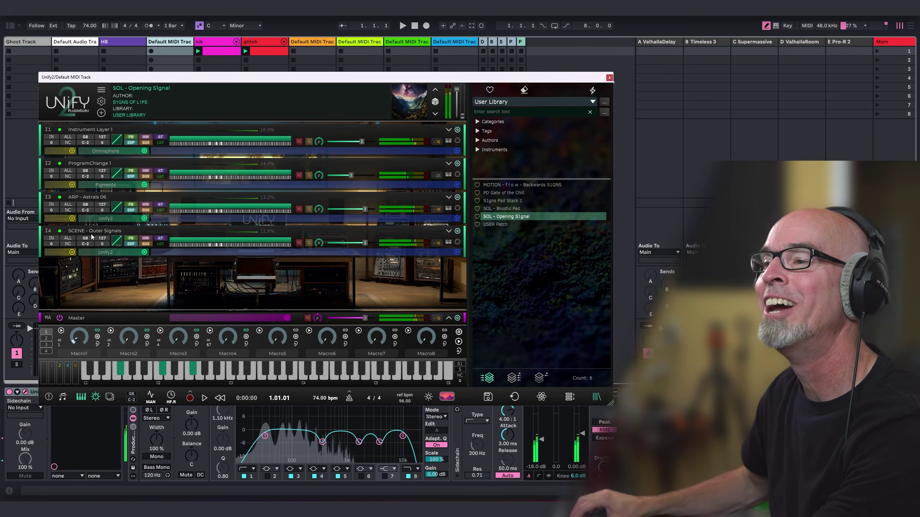
Examine the nested Unify2 patch on the ARP - Astrals 06 layer and close its window.
left_click(106, 217)
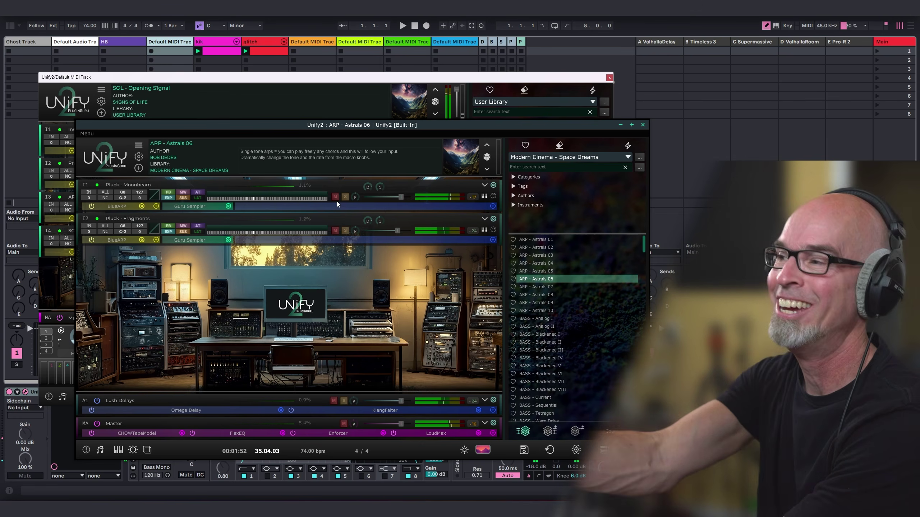
left_click(642, 125)
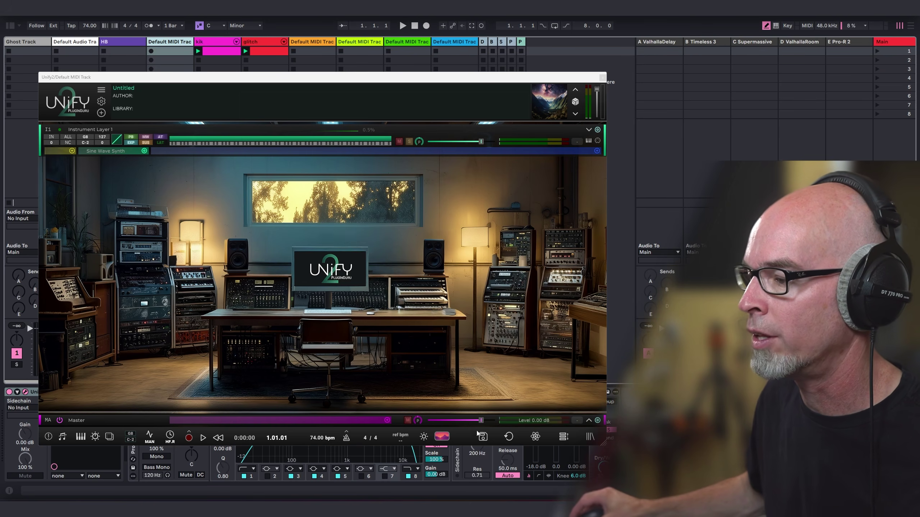
Show the untitled patch in play view and set its background to the purple starry-sky image.
left_click(442, 436)
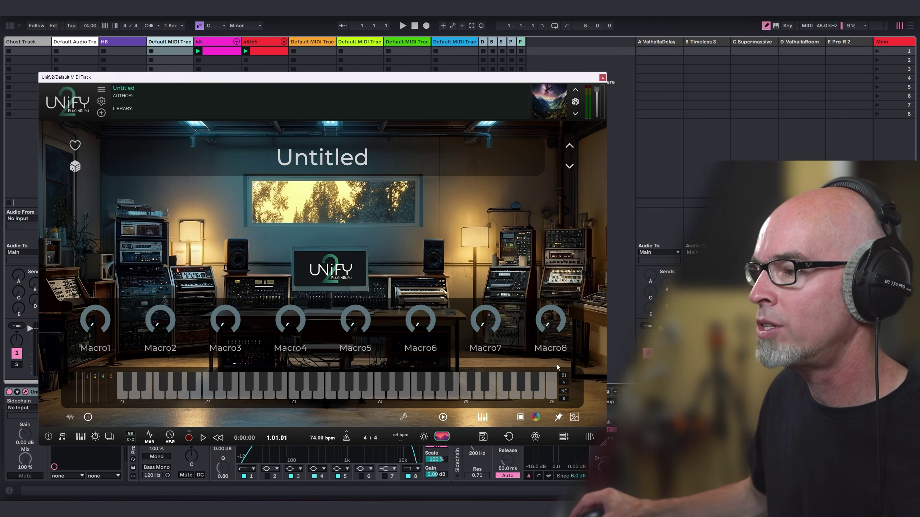
left_click(575, 419)
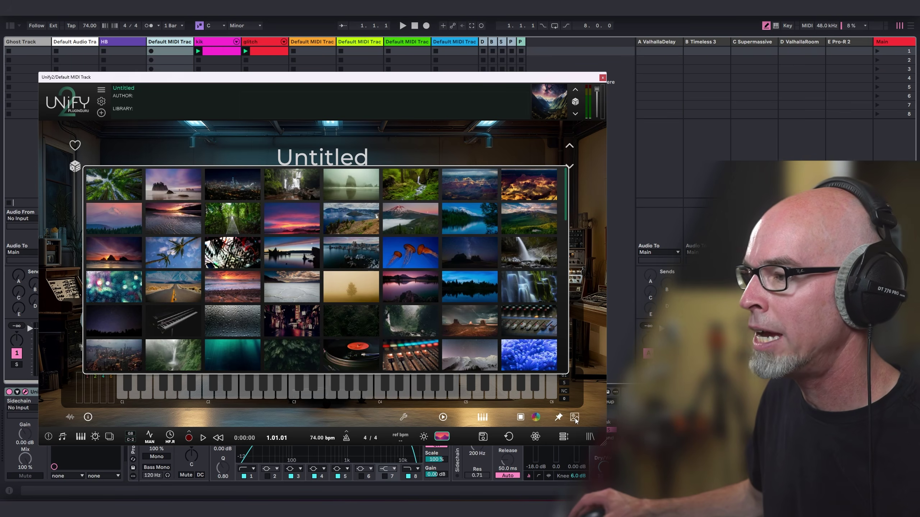
scroll(438, 262, "down", 4)
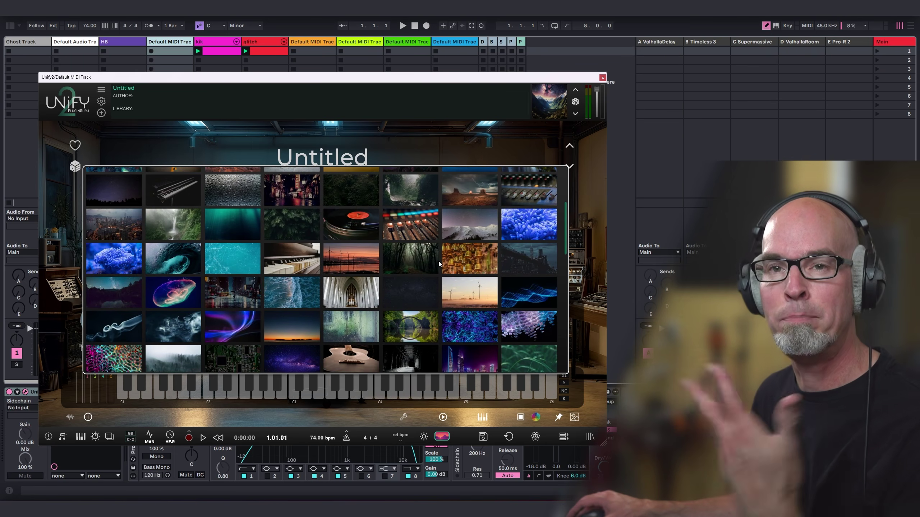
scroll(448, 256, "up", 4)
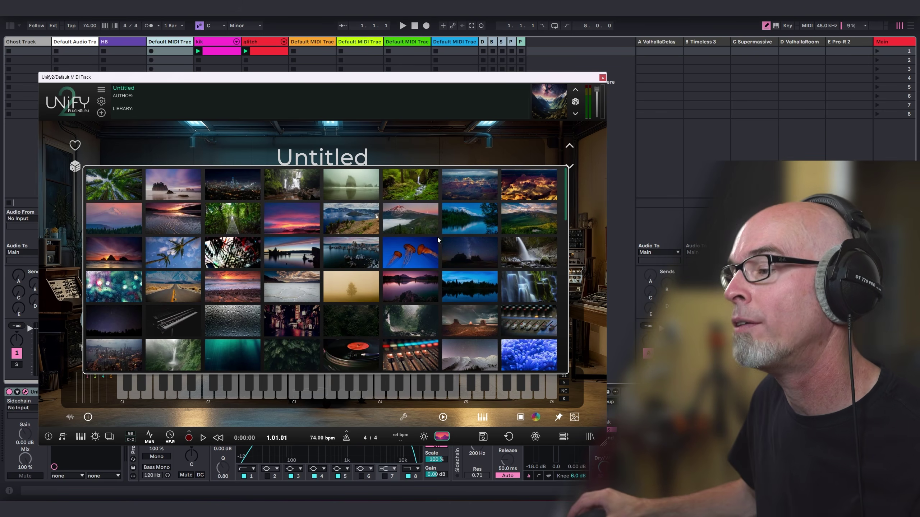
scroll(436, 240, "down", 3)
scroll(424, 238, "down", 3)
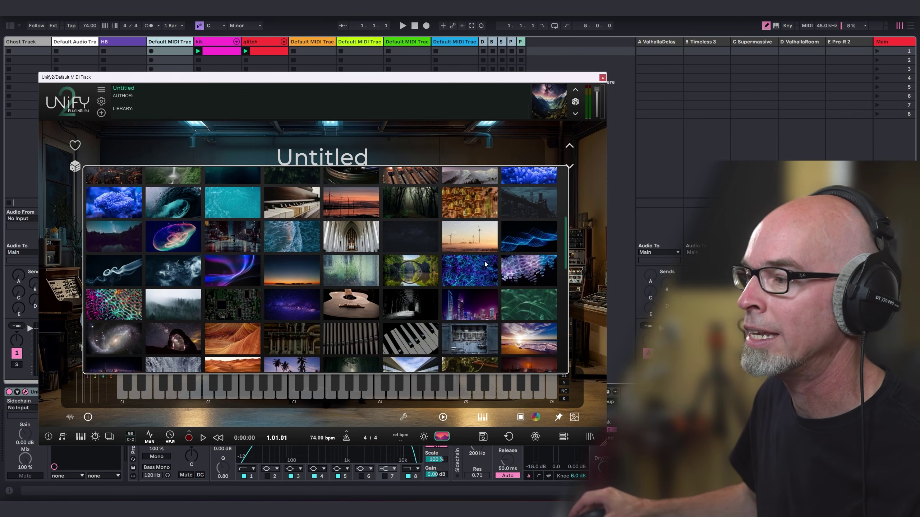
scroll(466, 273, "down", 3)
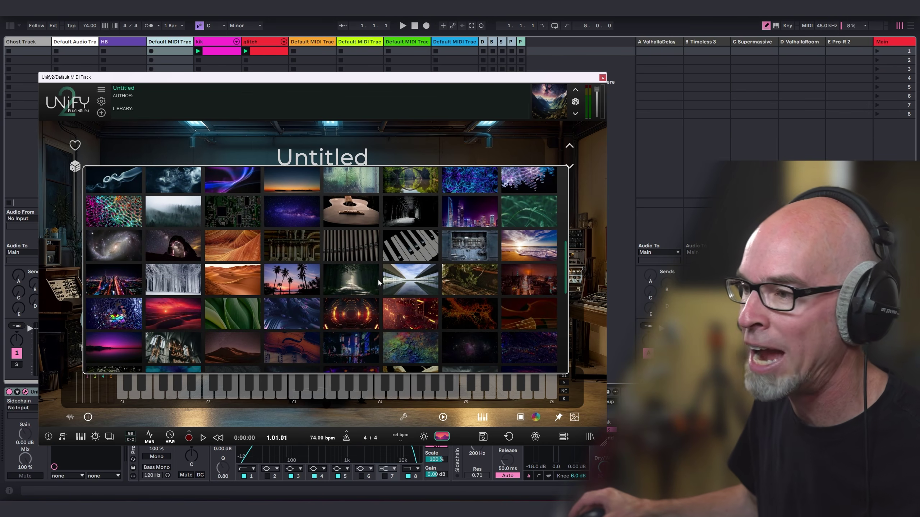
scroll(379, 283, "down", 1)
scroll(382, 274, "up", 1)
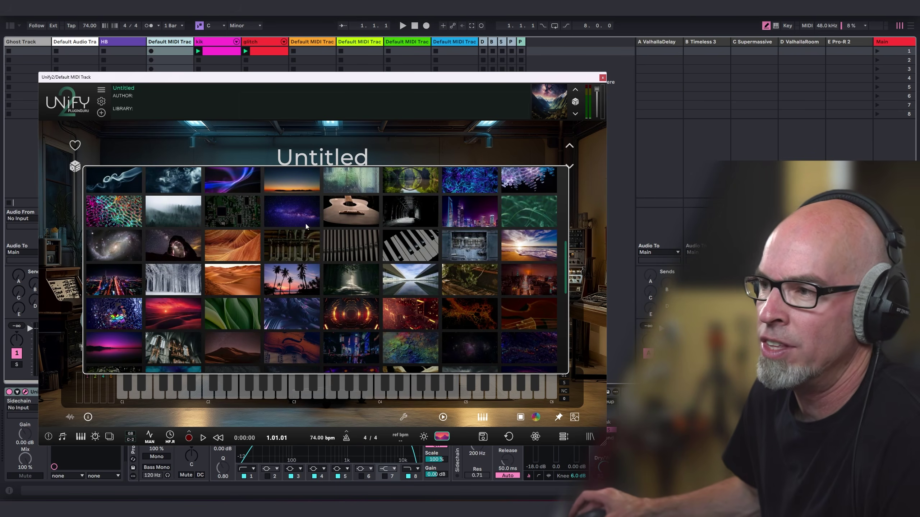
left_click(298, 207)
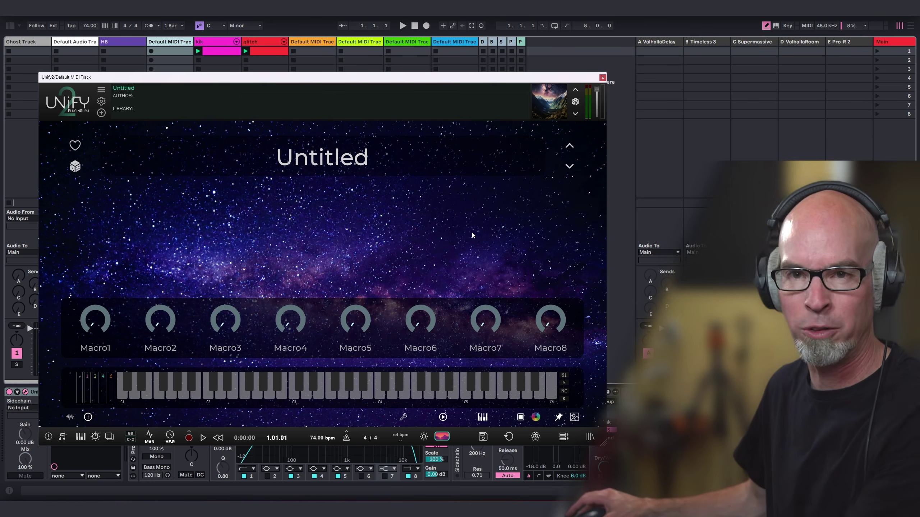
Try a translucent blue tint over the play view's background, and remove the tint again.
left_click(536, 418)
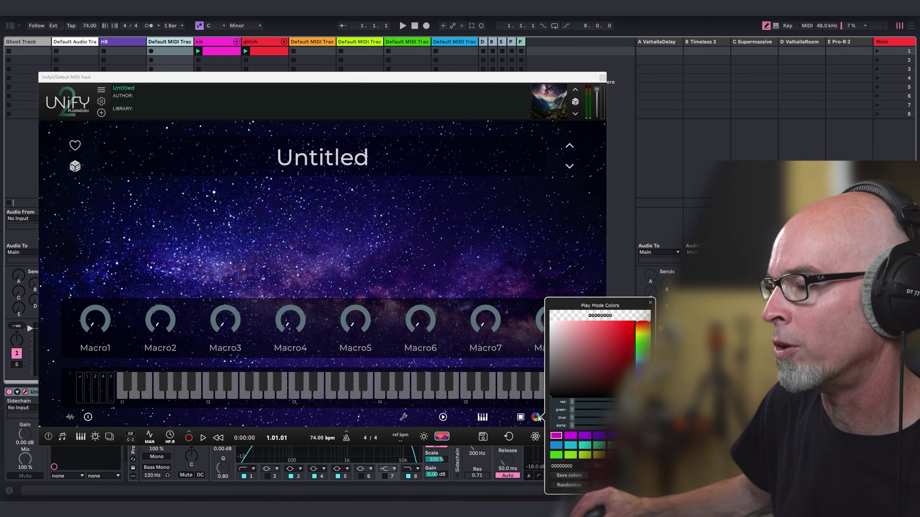
mouse_move(573, 426)
left_mouse_down()
mouse_move(600, 426)
mouse_move(575, 418)
left_mouse_up()
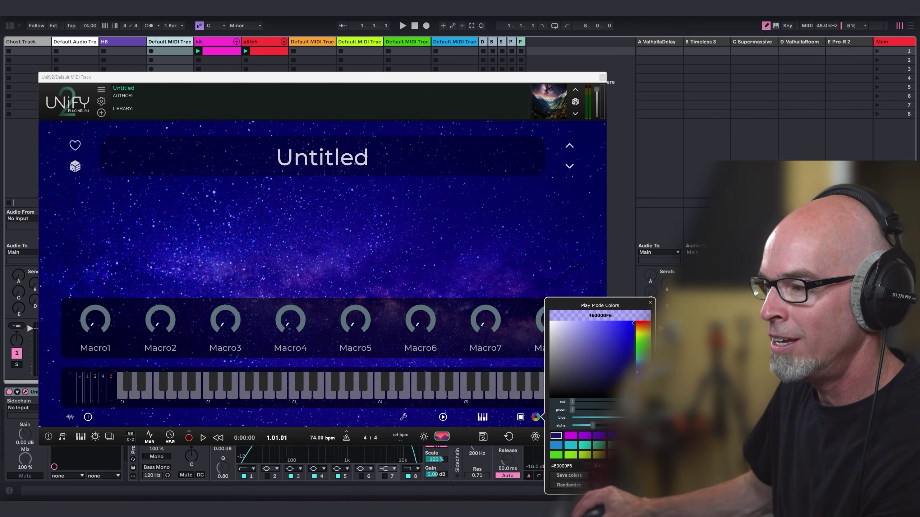
left_click_drag(630, 417, 550, 431)
left_click(648, 302)
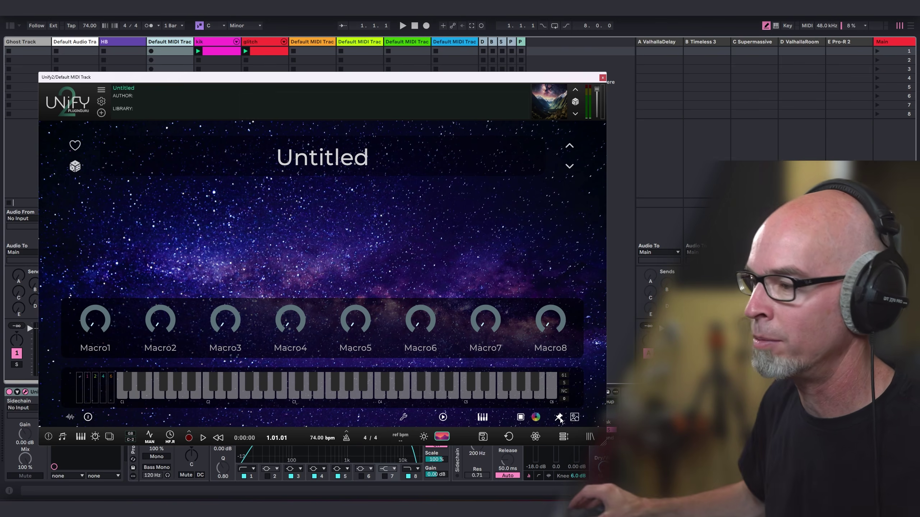
Leave the background gallery and play view, and return to the patch's instrument layer view.
left_click(574, 418)
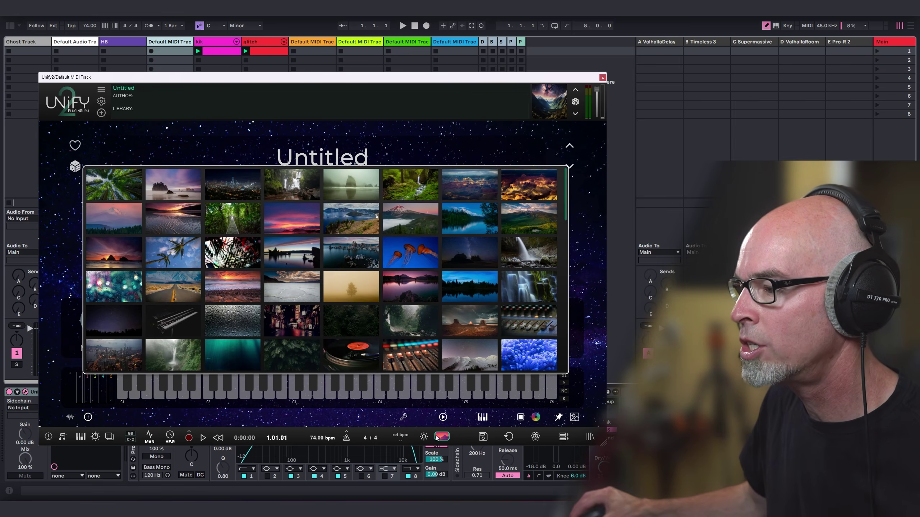
left_click(212, 286)
left_click(212, 287)
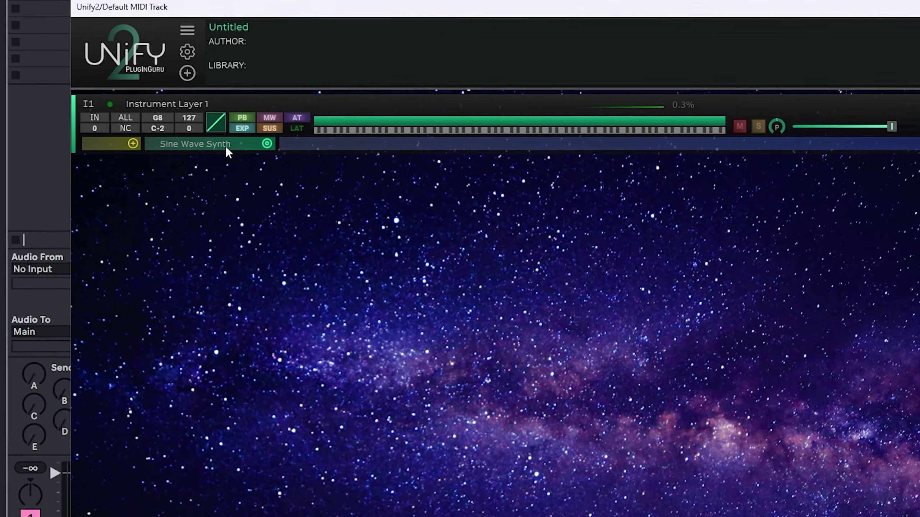
Replace the Sine Wave Synth on Instrument Layer 1 with Omnisphere (VST3) Spectrasonics.
left_click(225, 146)
scroll(199, 229, "down", 5)
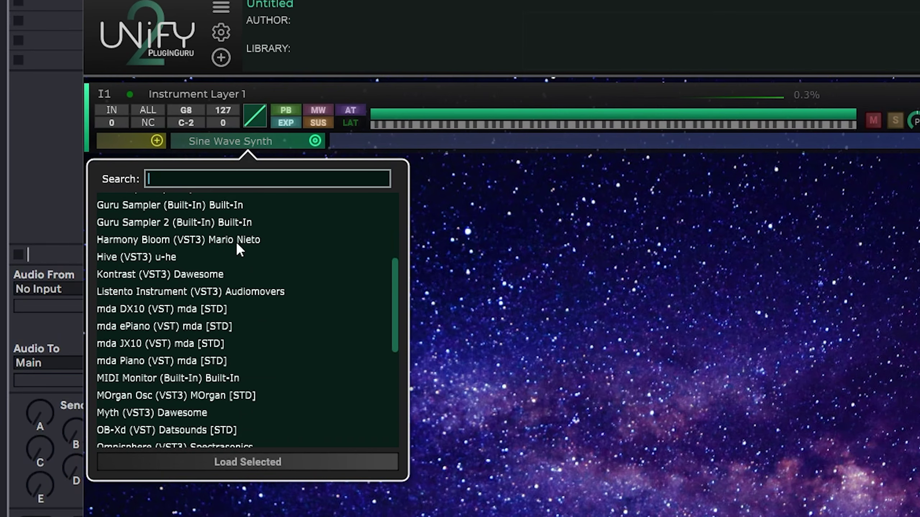
scroll(235, 242, "down", 4)
scroll(228, 253, "up", 6)
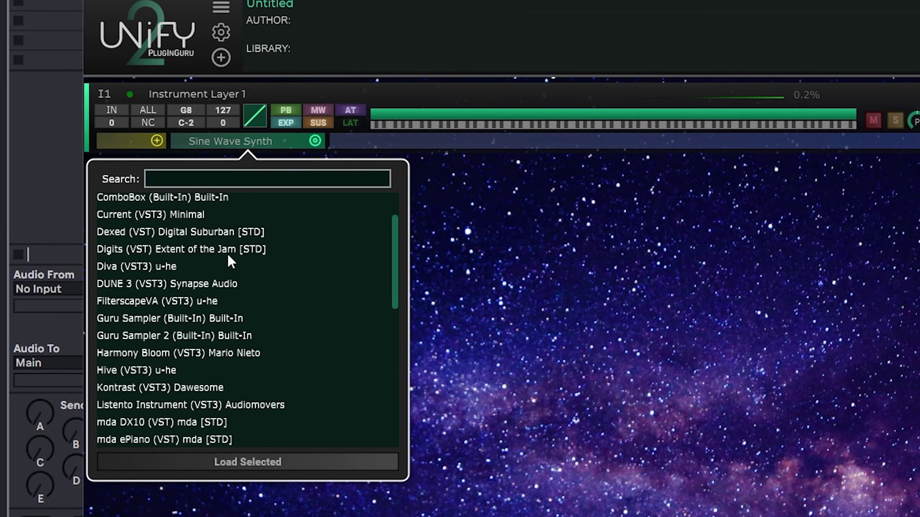
scroll(227, 253, "up", 3)
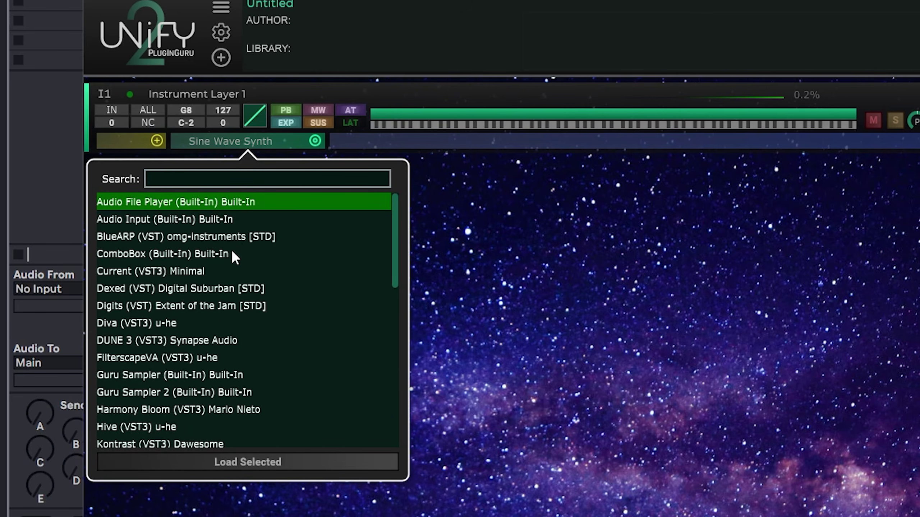
scroll(234, 250, "down", 8)
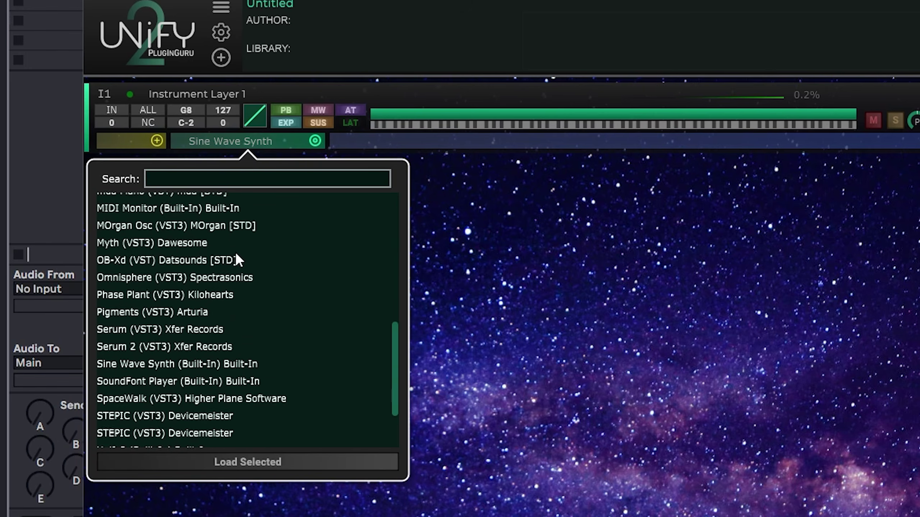
scroll(235, 254, "down", 1)
scroll(248, 311, "up", 3)
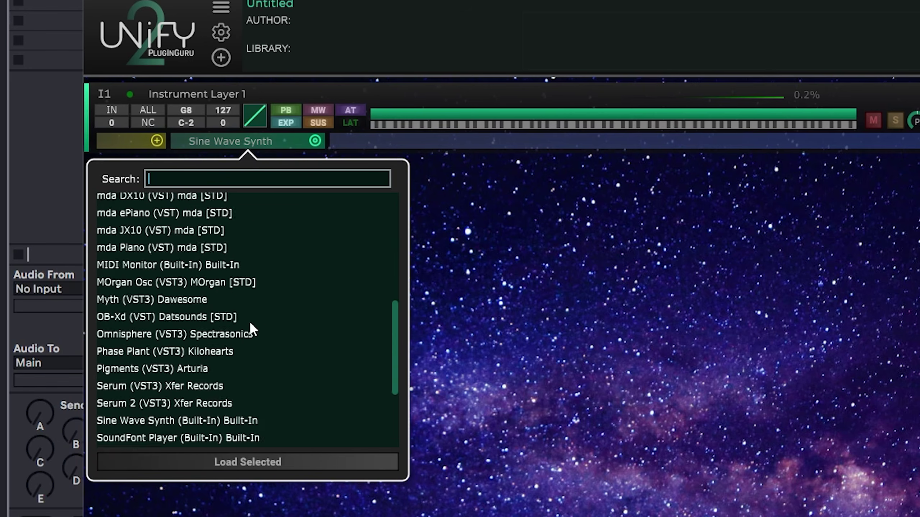
scroll(249, 321, "up", 3)
scroll(255, 310, "down", 3)
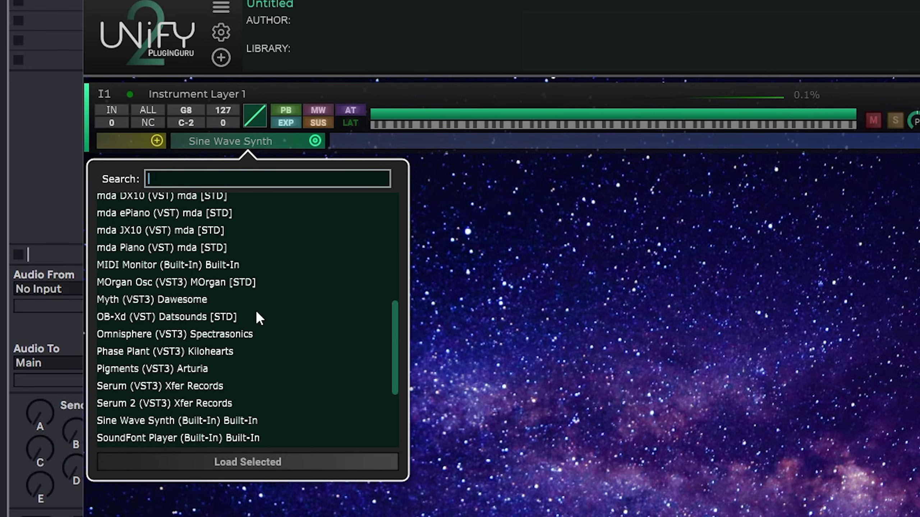
left_click(189, 334)
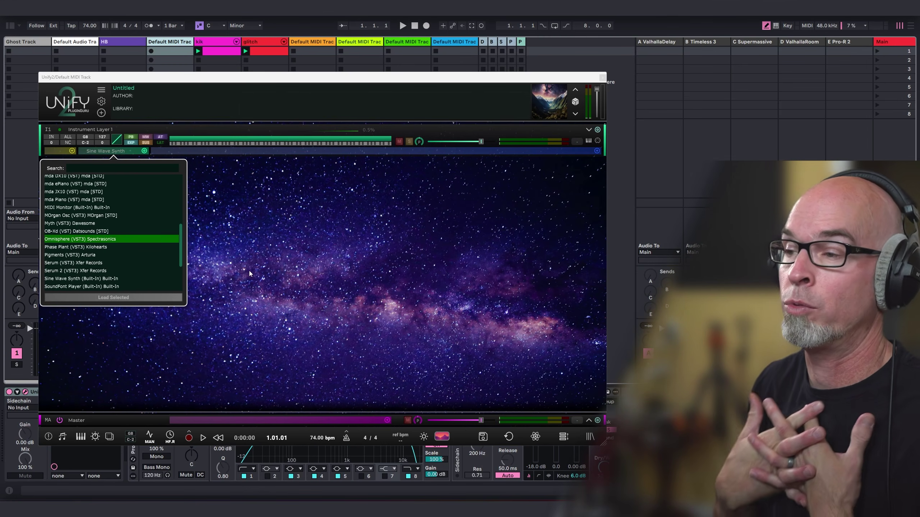
key("Return")
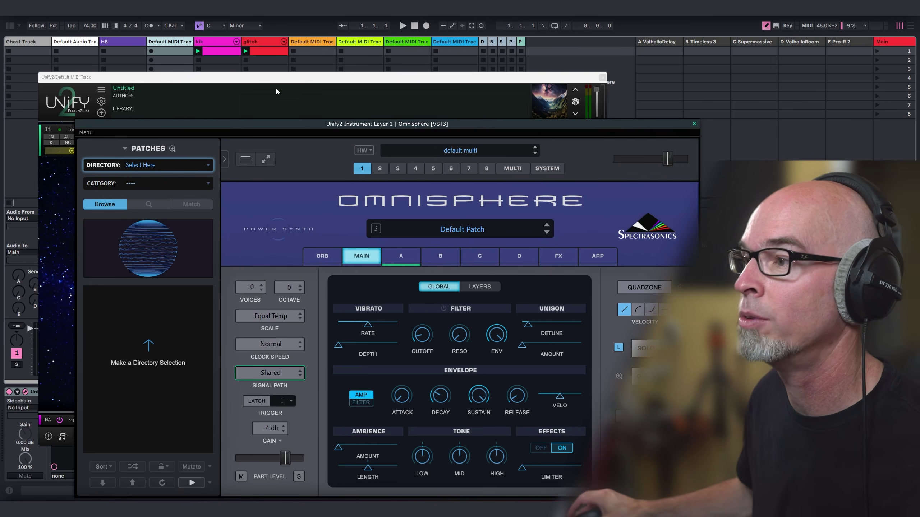
Load the Atmospheric Ray of Light patch from the Pads category of Omnisphere's Ambient Dreams directory, and close the Omnisphere window.
left_click_drag(296, 121, 269, 85)
left_click(130, 129)
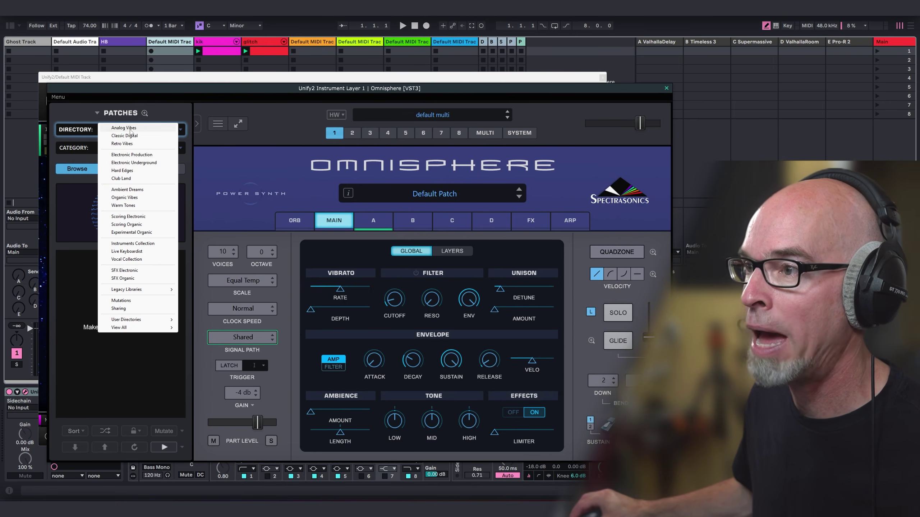
left_click(128, 189)
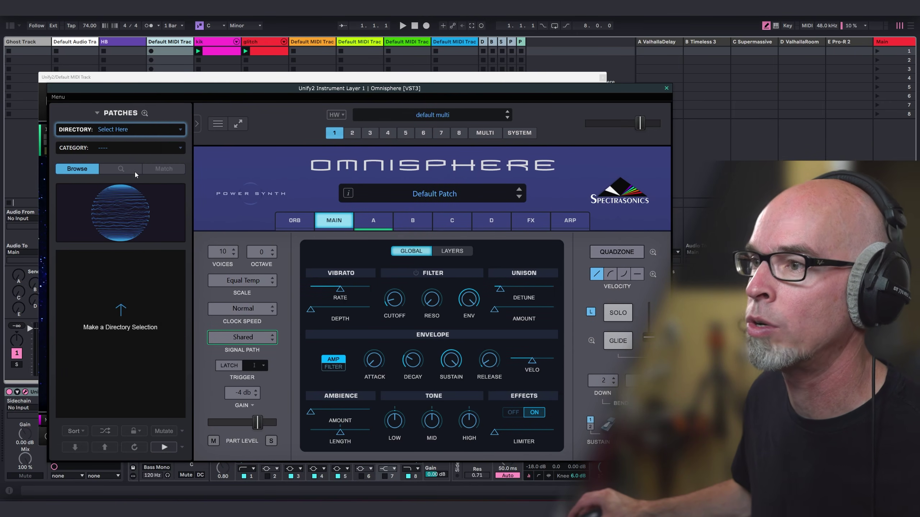
left_click(138, 151)
mouse_move(145, 218)
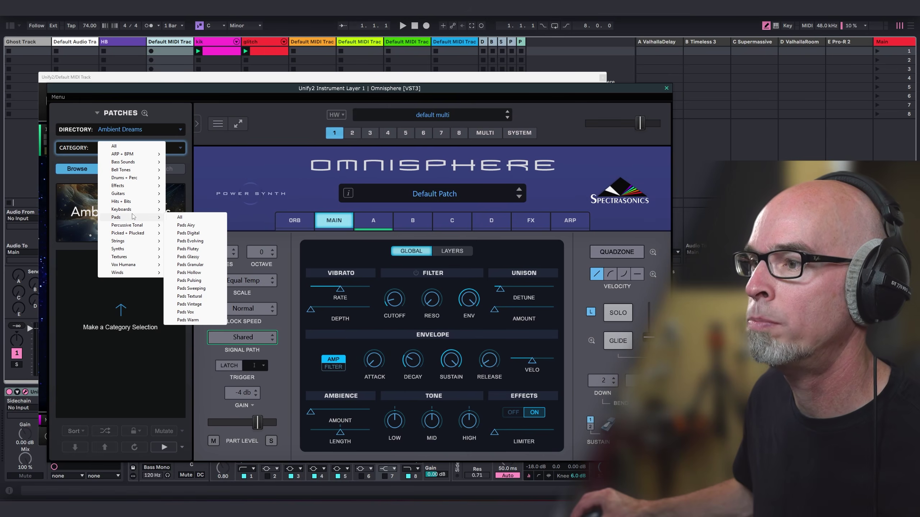
left_click(188, 218)
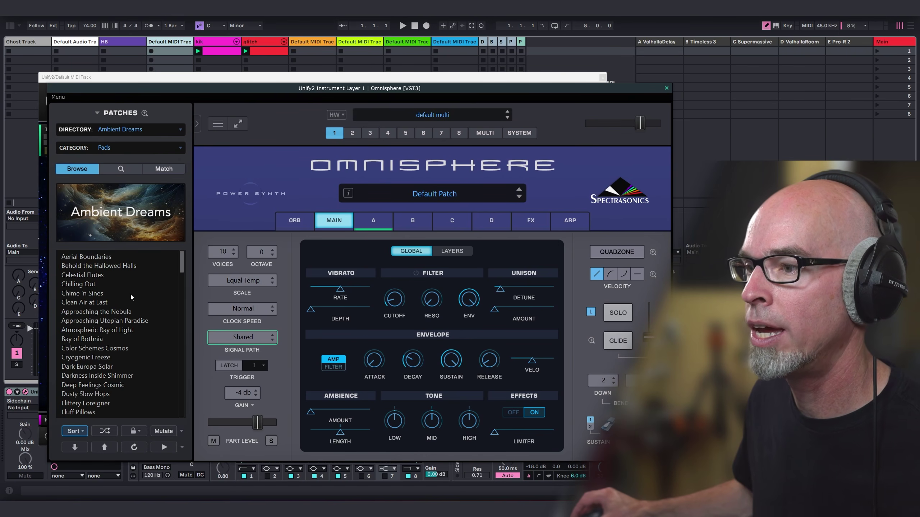
left_click(111, 330)
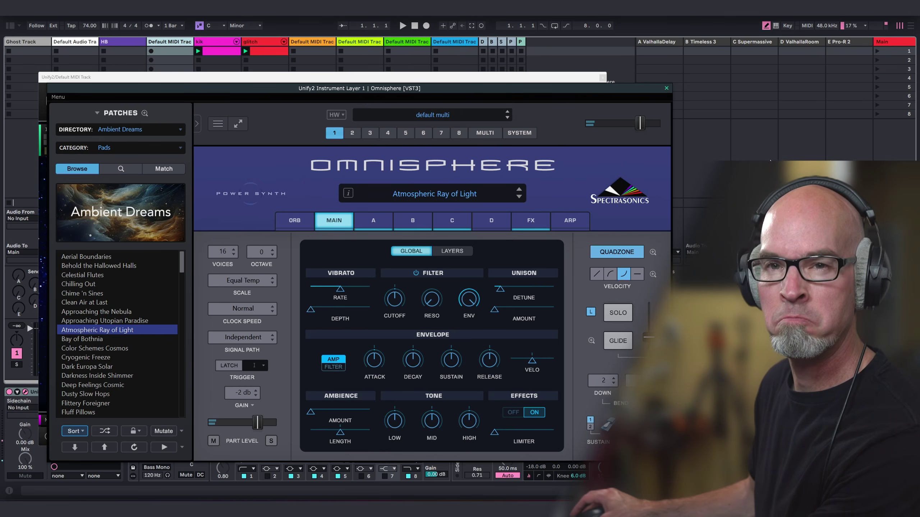
left_click(666, 89)
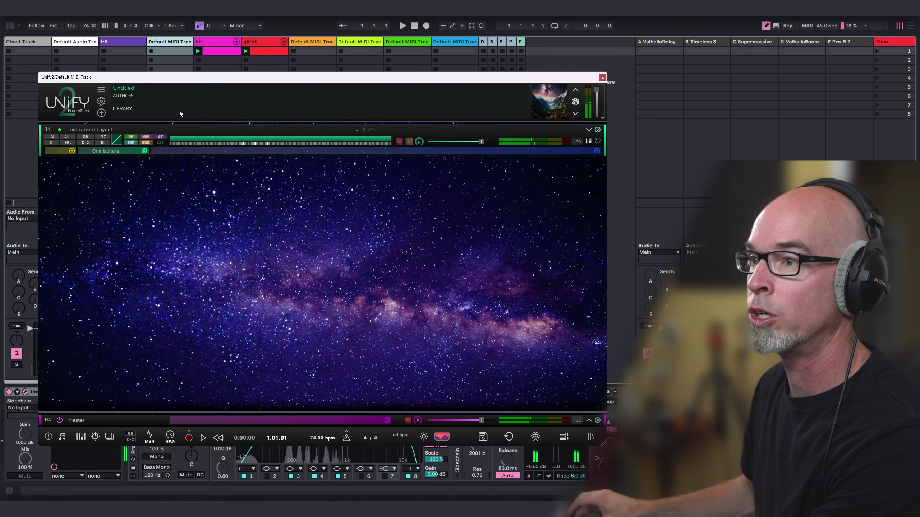
Add an empty aux effects layer and load the FabFilter Pro-R 2 (VST3) reverb on it.
left_click(101, 114)
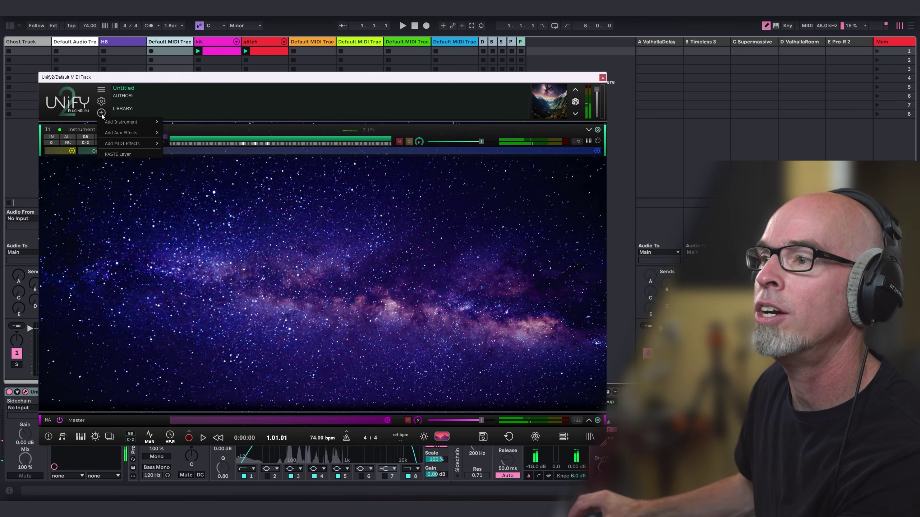
mouse_move(118, 132)
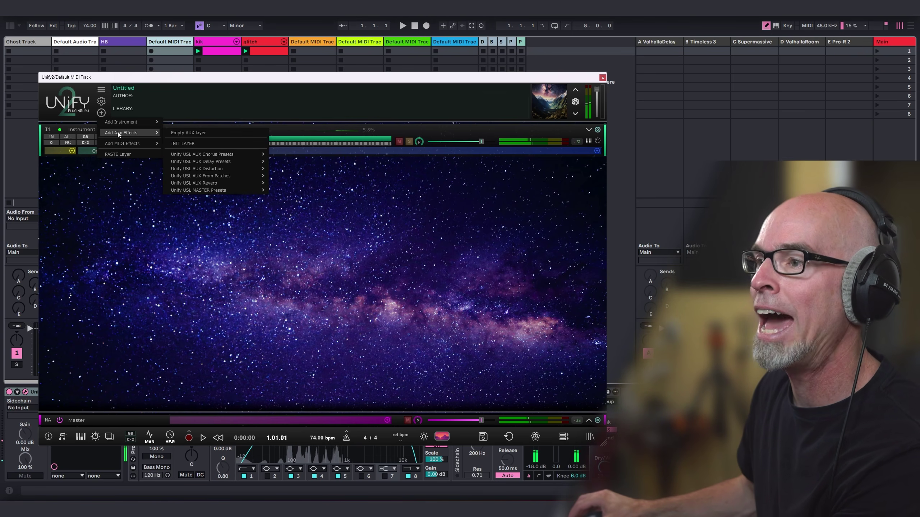
left_click(197, 131)
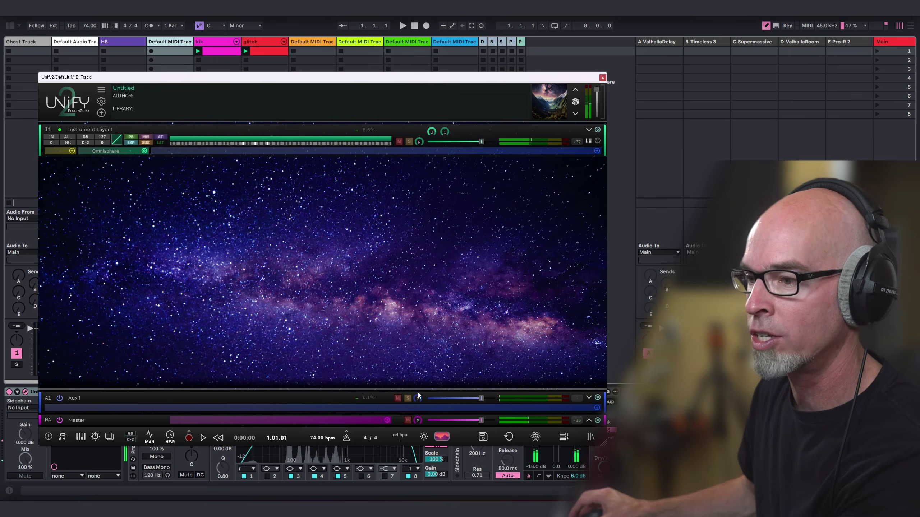
left_click(378, 407)
scroll(627, 395, "down", 10)
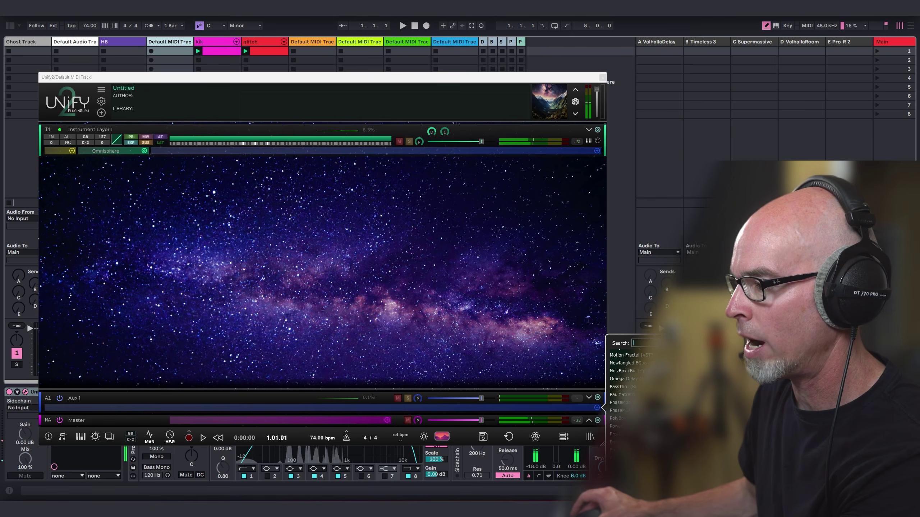
scroll(627, 395, "down", 2)
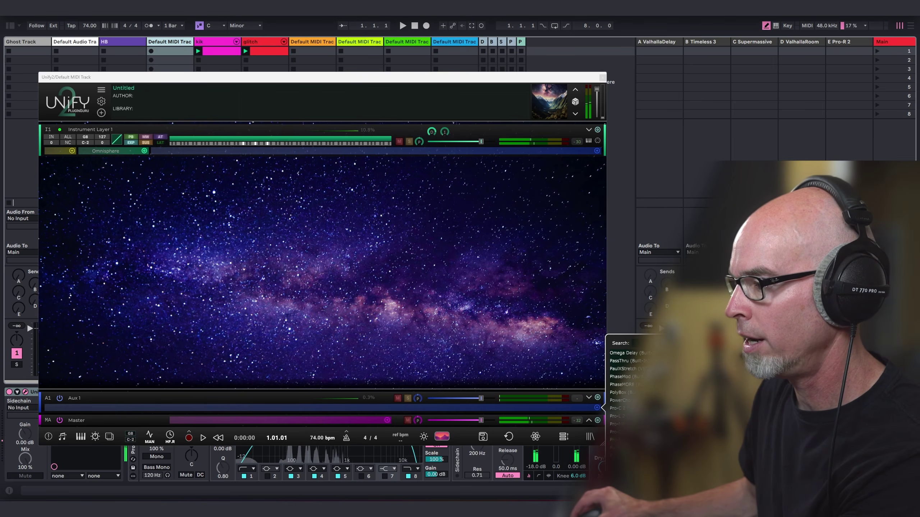
left_click(619, 440)
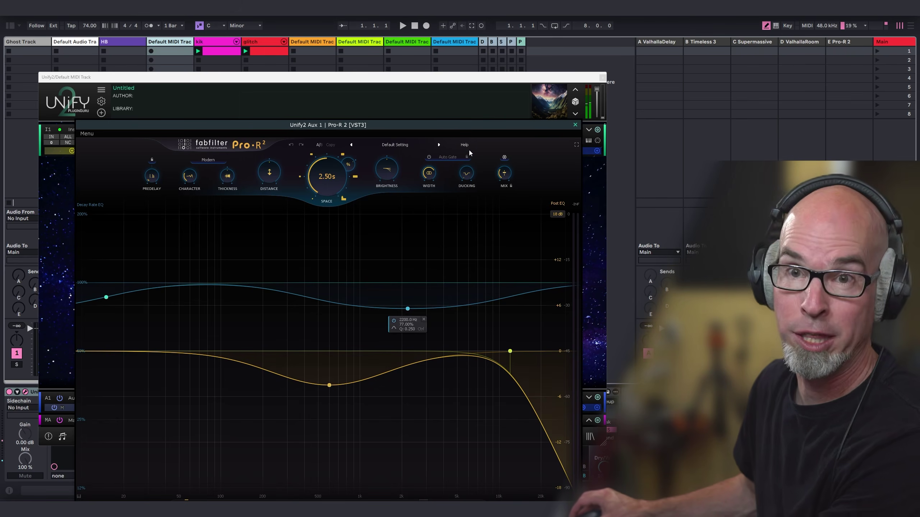
Load the Olancha Farewell preset from the Remote Vision category in Pro-R 2, and close the reverb's window.
left_click_drag(467, 132, 468, 76)
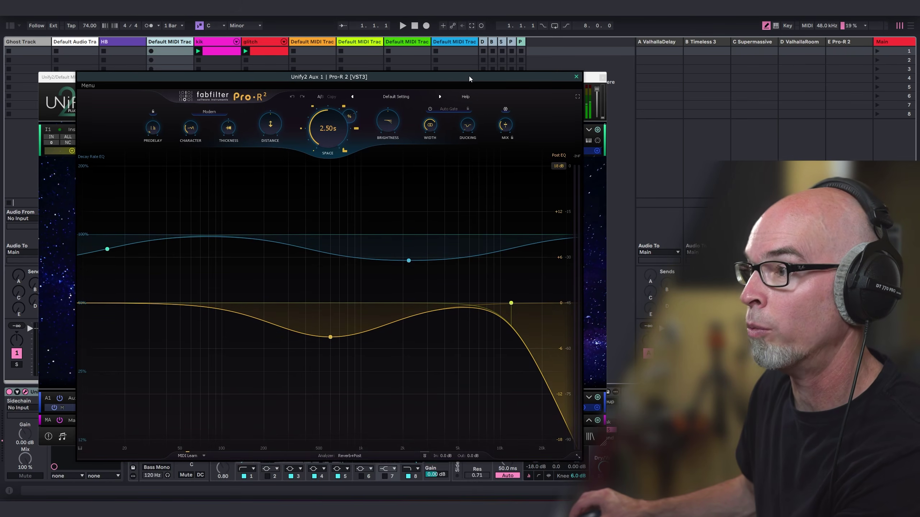
left_click(386, 94)
mouse_move(362, 153)
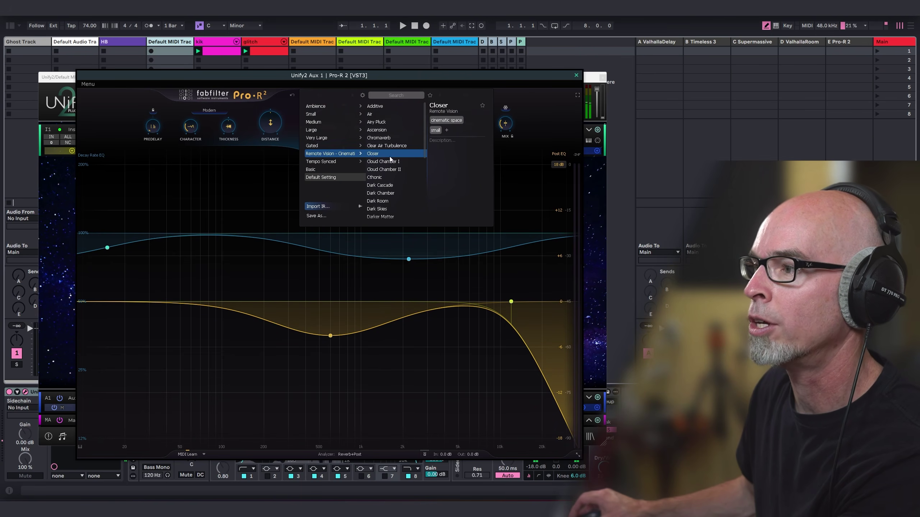
scroll(421, 160, "down", 4)
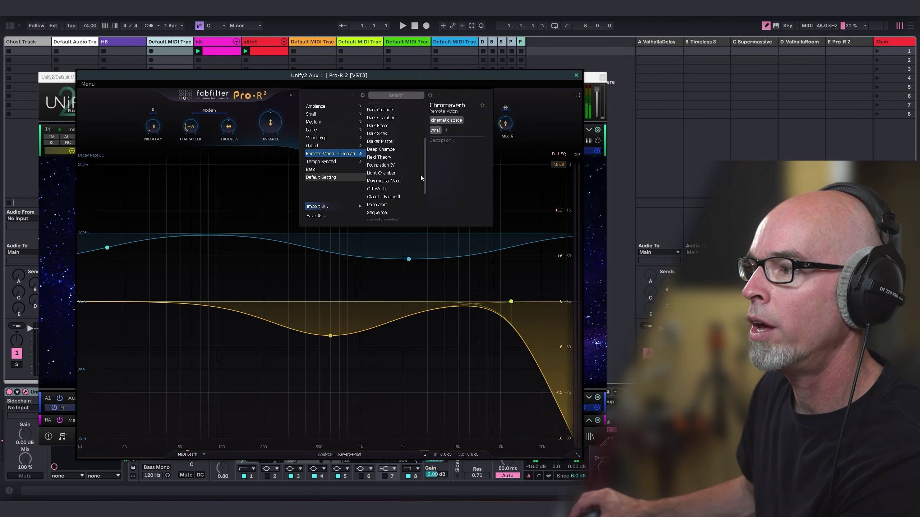
left_click(403, 184)
left_click(552, 95)
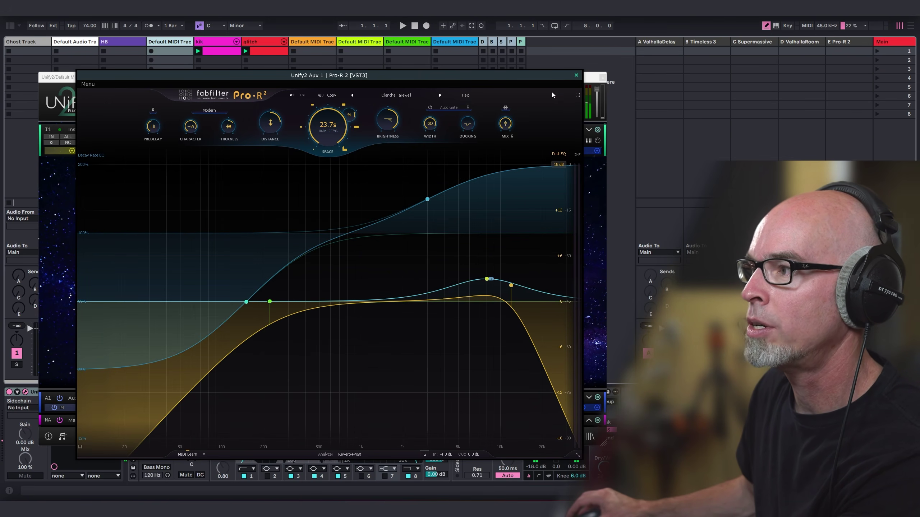
left_click(577, 75)
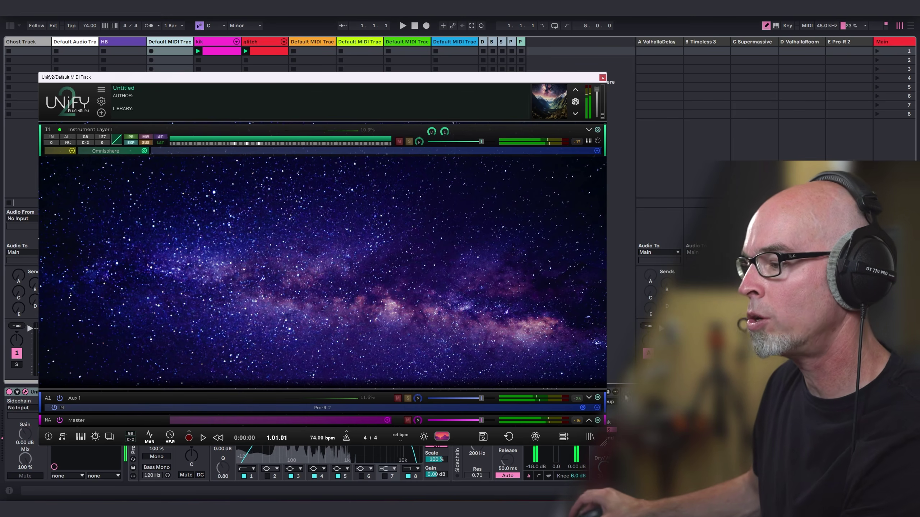
Add TXT - Surface - 02 - Venus from the Modern Cinema - Space Dreams library as a second instrument layer.
left_click(590, 437)
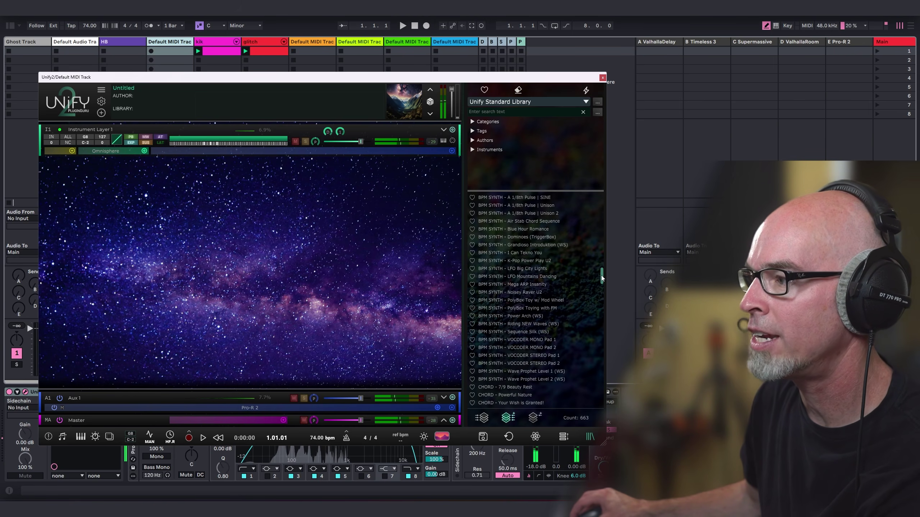
left_click_drag(602, 277, 609, 338)
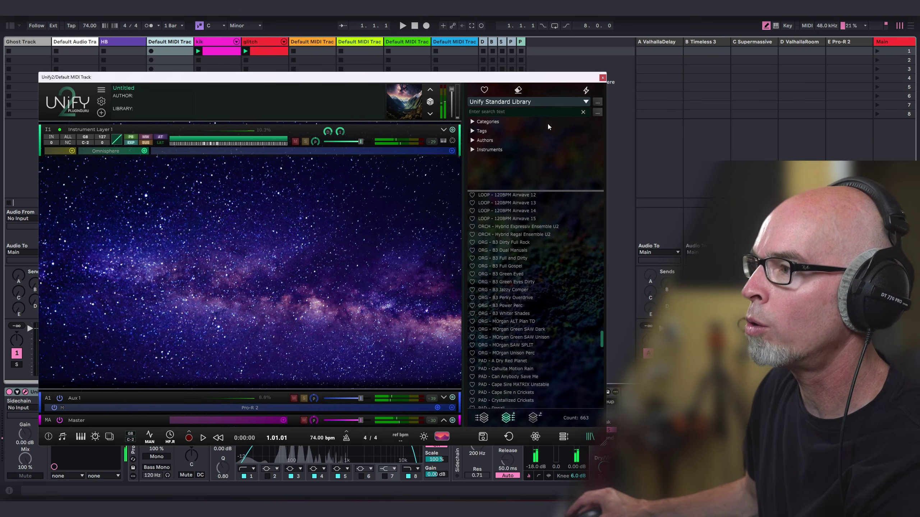
left_click(541, 102)
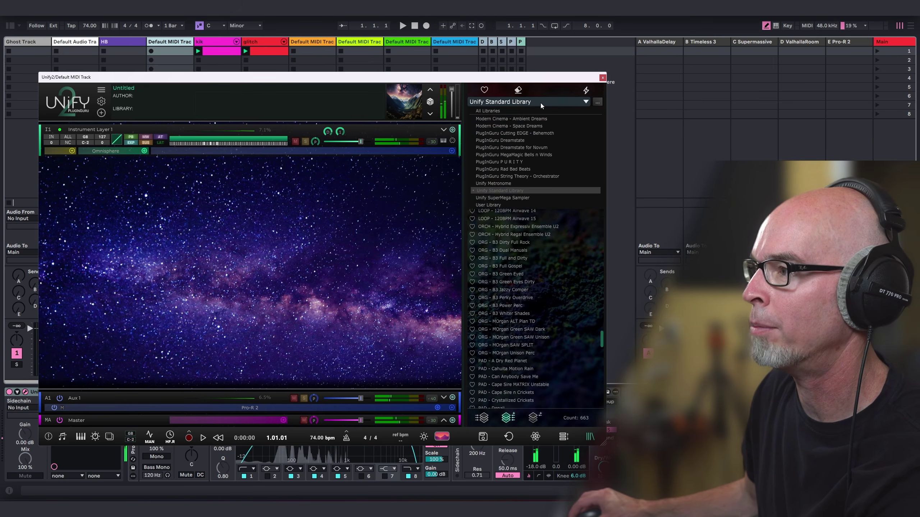
left_click(536, 126)
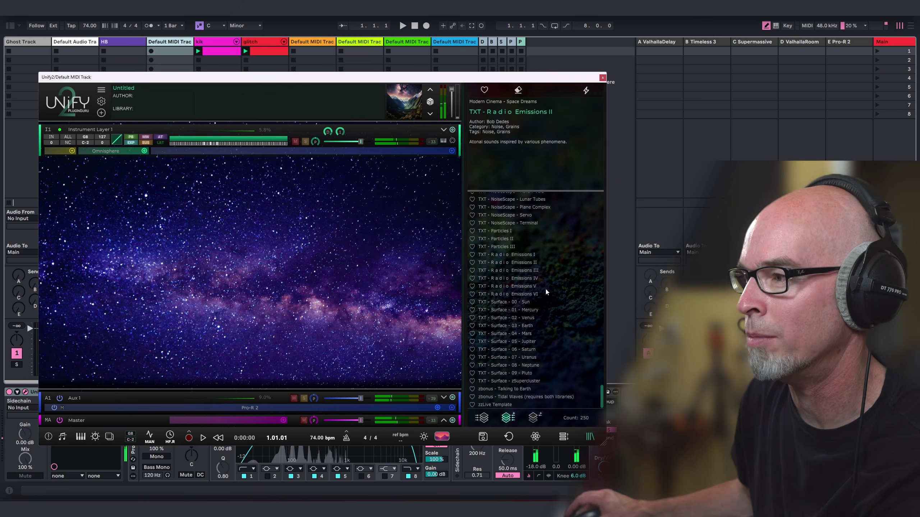
scroll(565, 303, "down", 3)
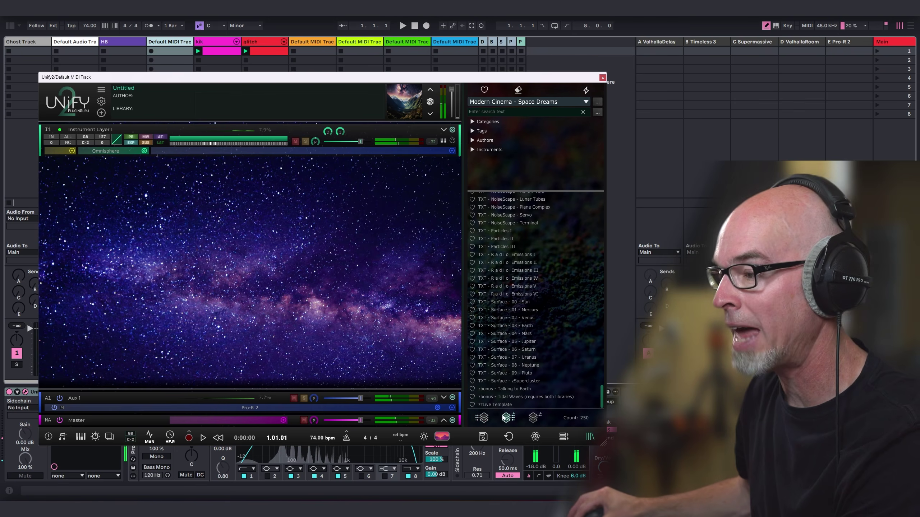
mouse_move(536, 310)
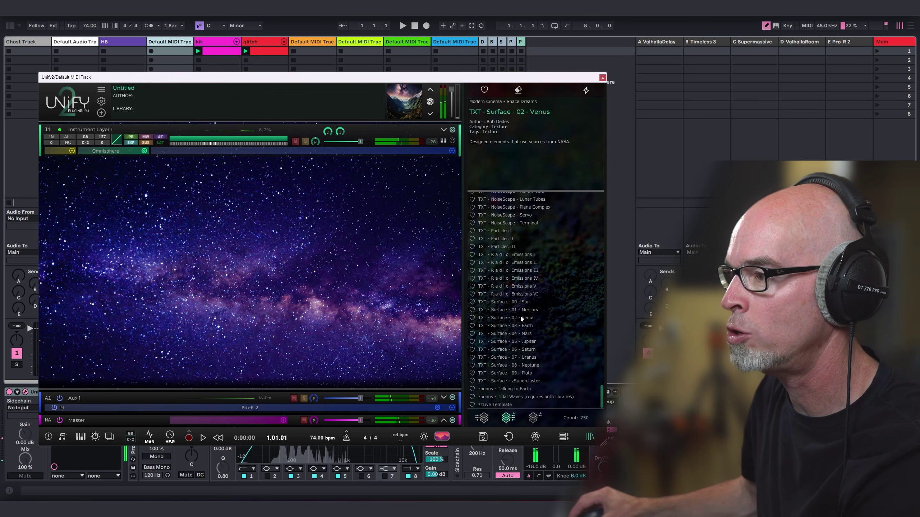
double_click(544, 318)
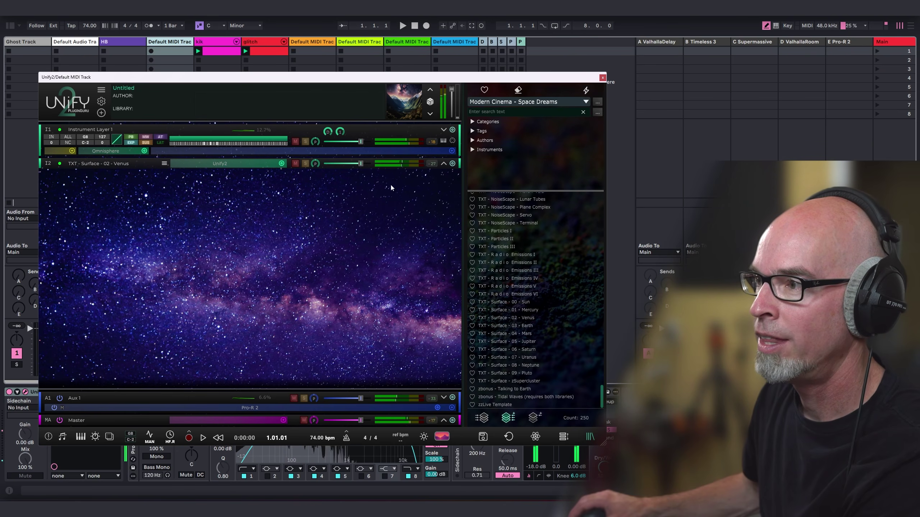
Lower the Omnisphere layer's level to about -7.5 dB and add ARP - Astrals 07 from the same library as a third instrument layer.
left_click_drag(361, 146, 357, 143)
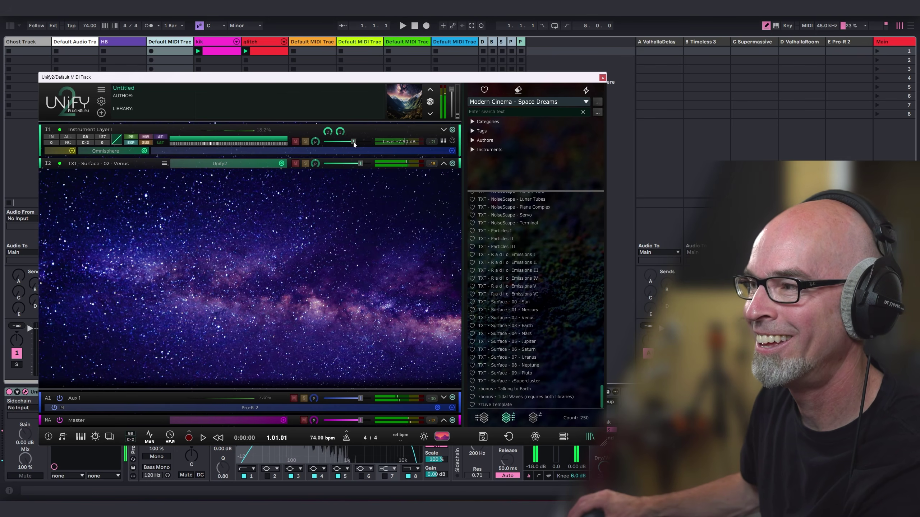
scroll(579, 333, "up", 15)
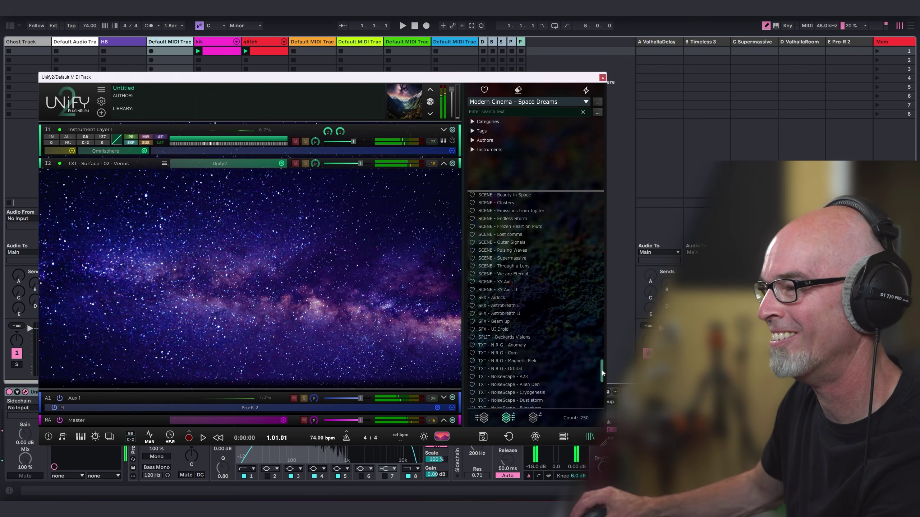
left_click_drag(605, 319, 608, 196)
mouse_move(496, 223)
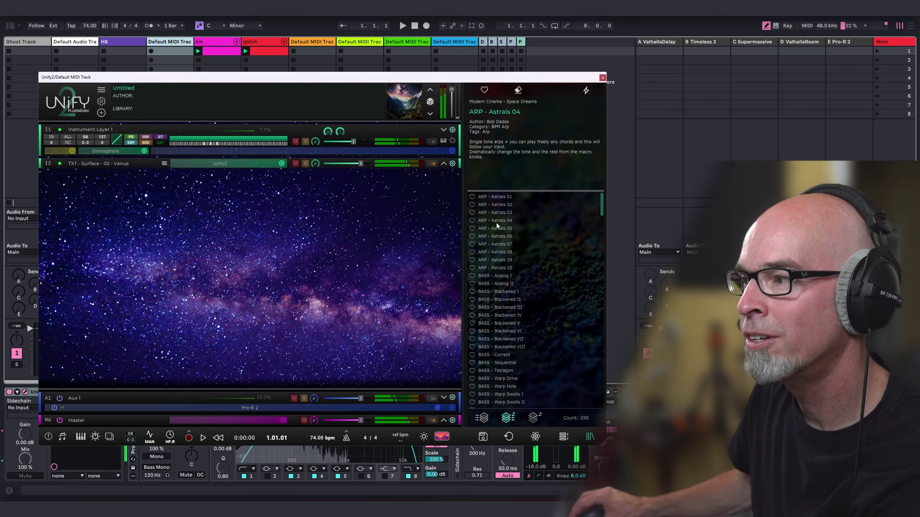
double_click(509, 246)
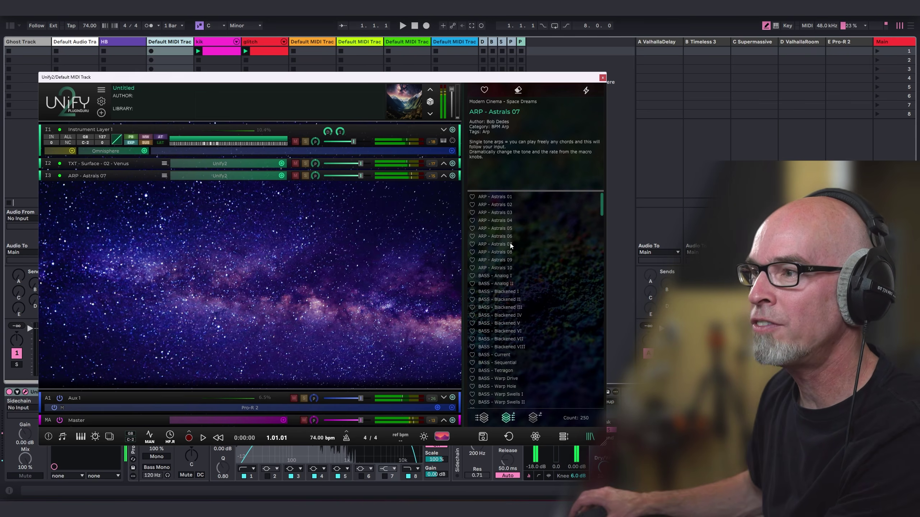
Expand the Venus and Astrals layers and rebalance the levels, raising the Omnisphere layer slightly and lowering the Venus layer.
mouse_move(371, 165)
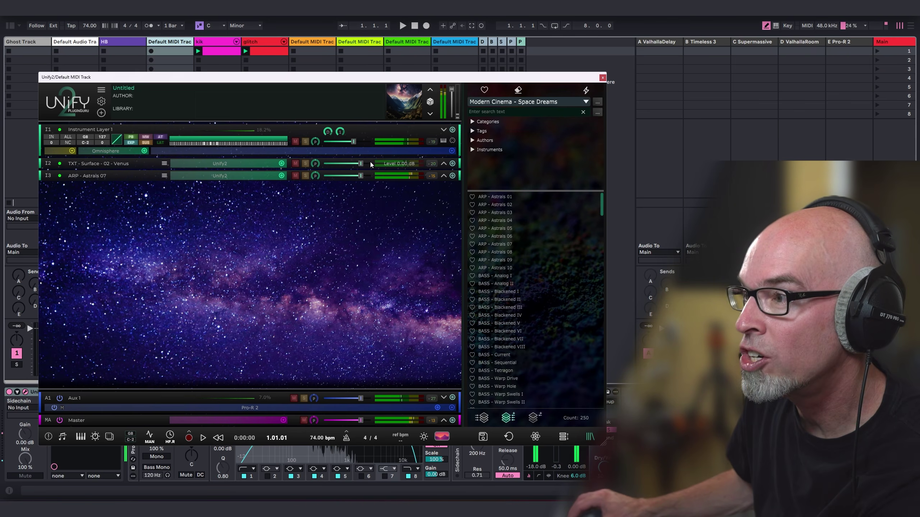
left_click(444, 164)
left_click(443, 197)
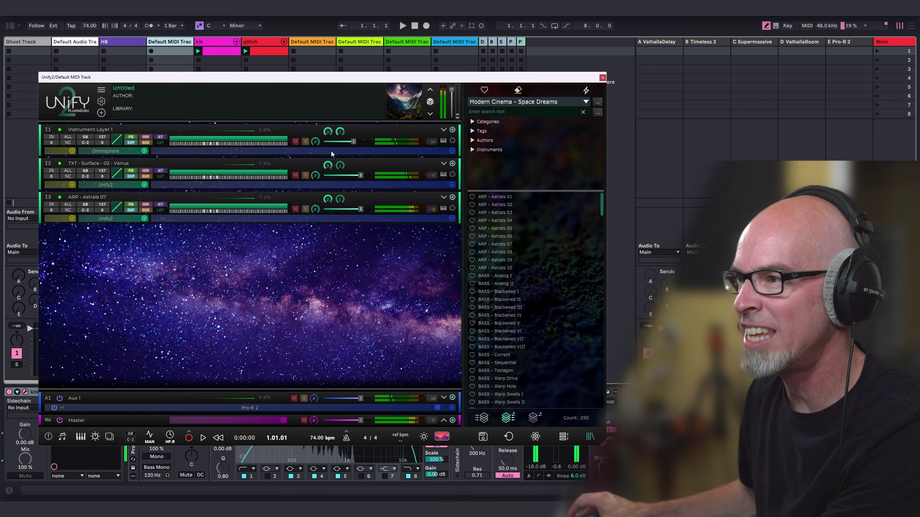
left_click(358, 143)
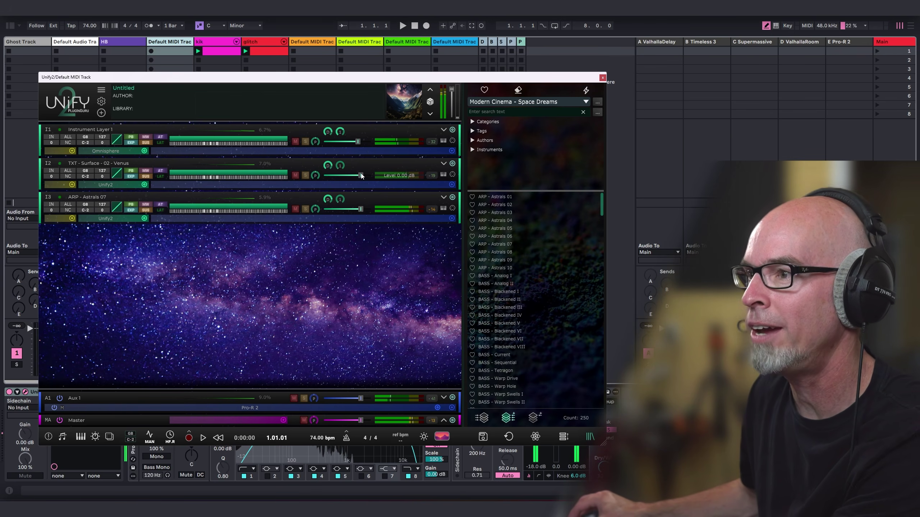
scroll(349, 176, "down", 1)
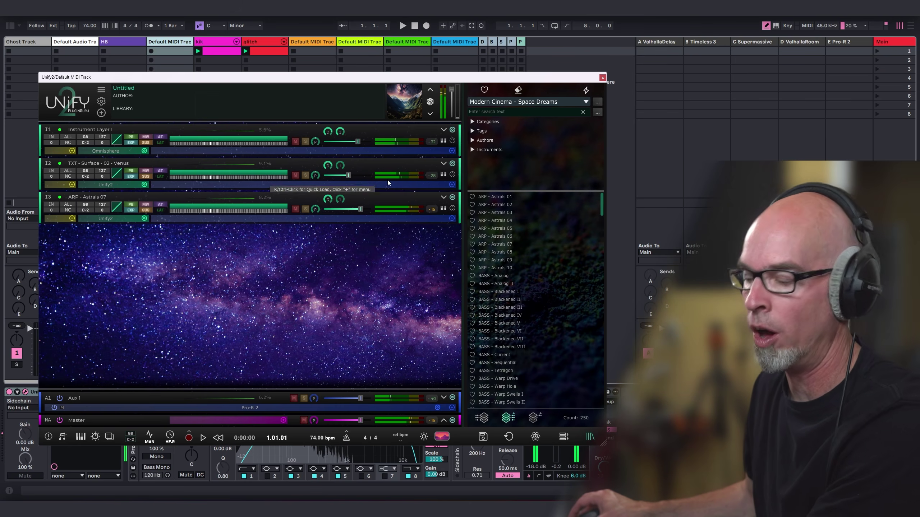
Add an empty aux effects layer and load the ValhallaDelay (VST3) effect into it.
left_click(101, 113)
mouse_move(119, 137)
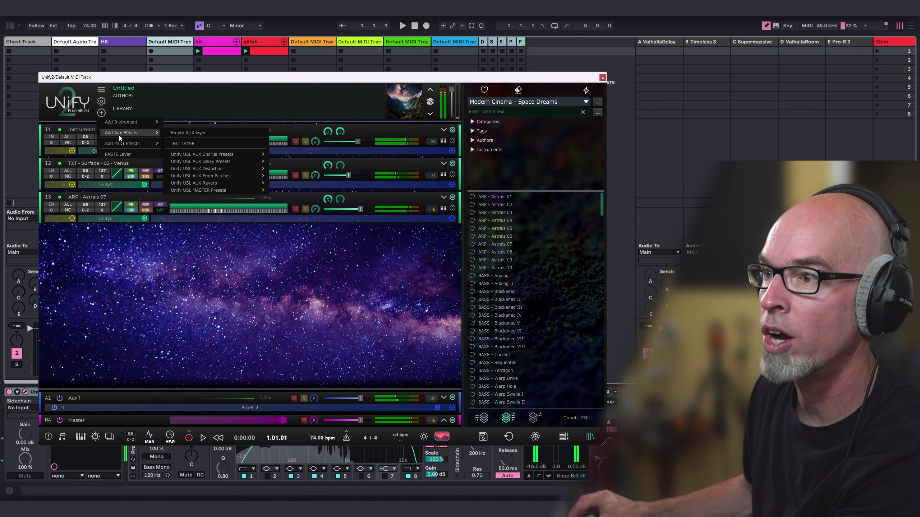
left_click(193, 132)
left_click(248, 407)
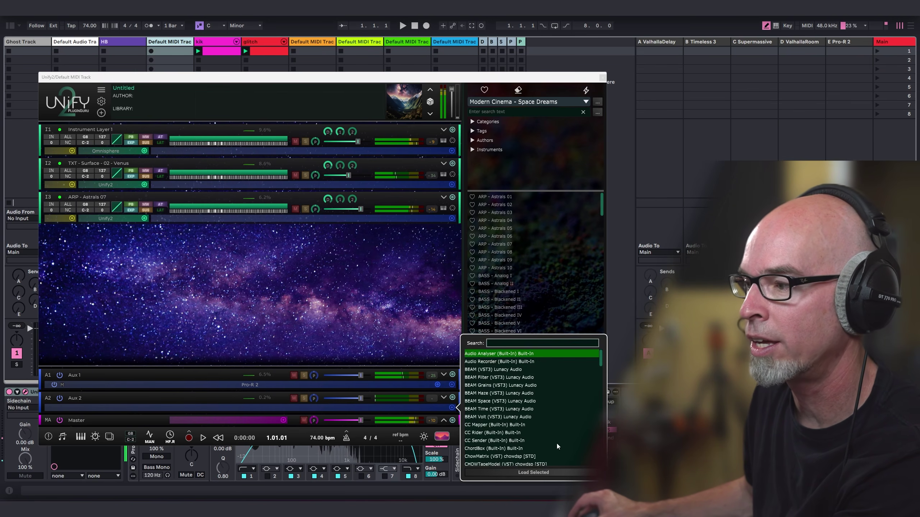
scroll(556, 444, "down", 3)
left_click_drag(601, 380, 595, 463)
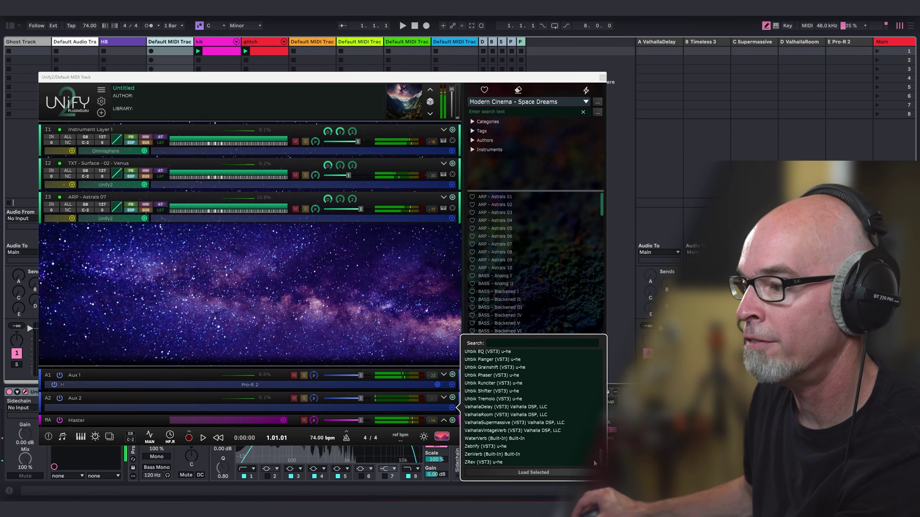
left_click(503, 407)
left_click(522, 473)
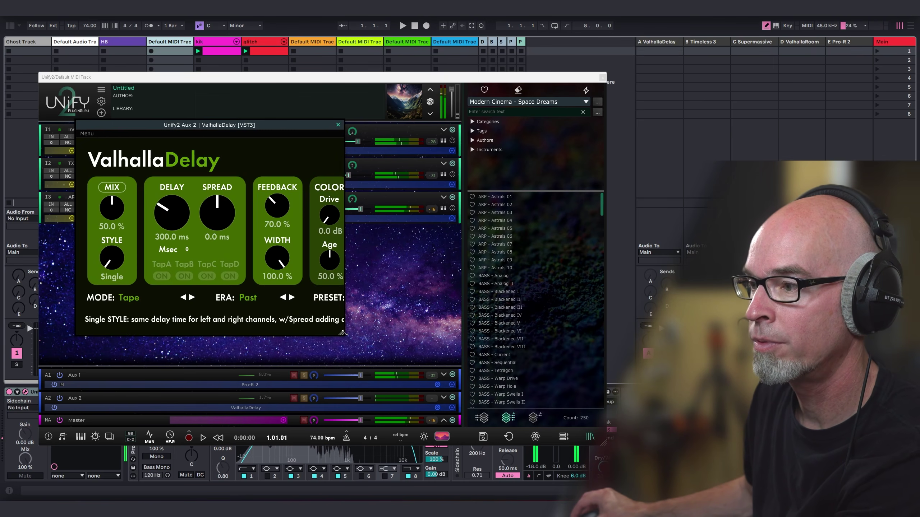
Load the SYN Delay 2022 preset in ValhallaDelay, close its window, and lower the ARP - Astrals 07 layer's level slightly.
left_click(400, 289)
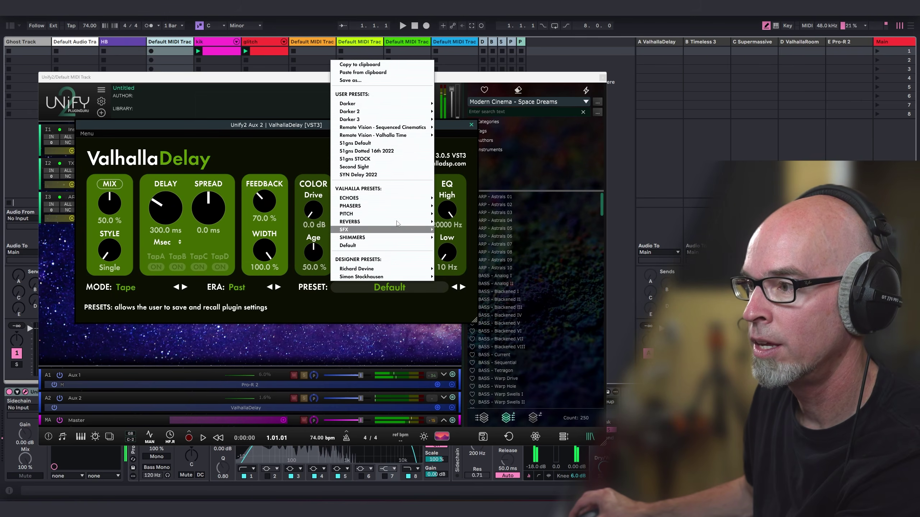
left_click(393, 175)
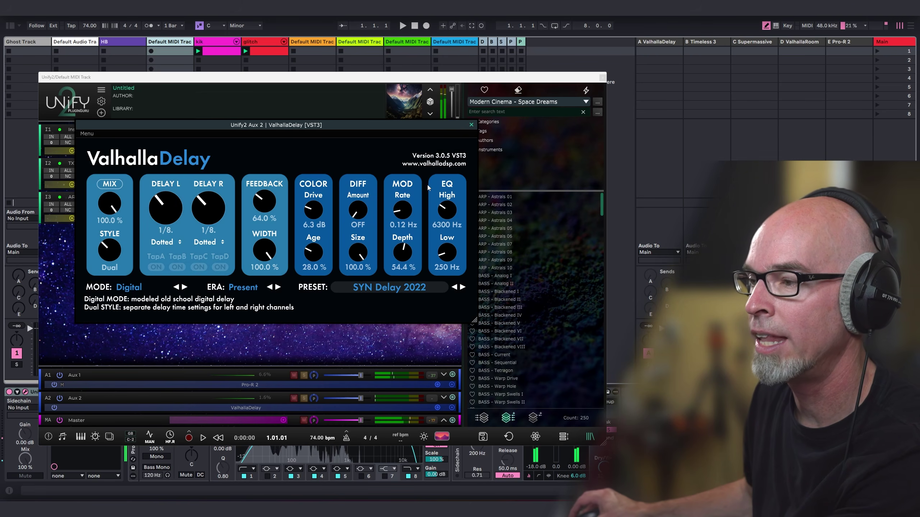
left_click(471, 125)
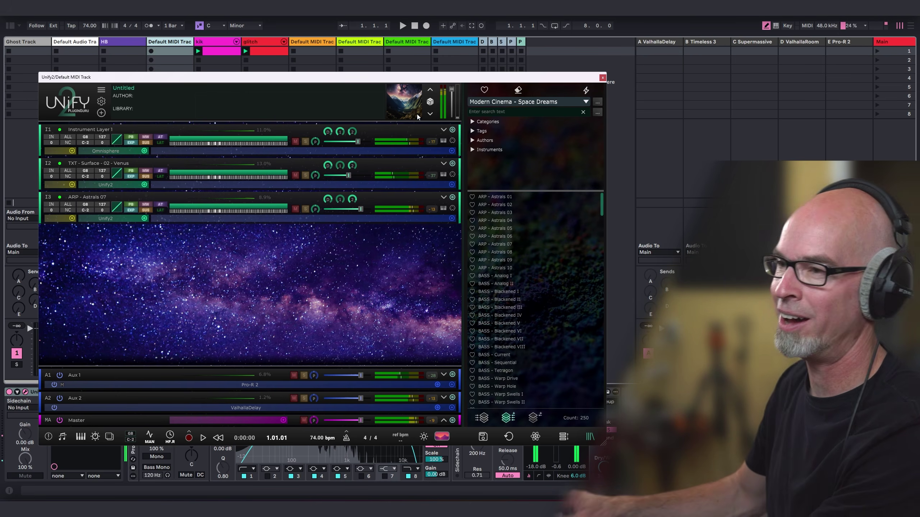
left_click_drag(360, 210, 350, 212)
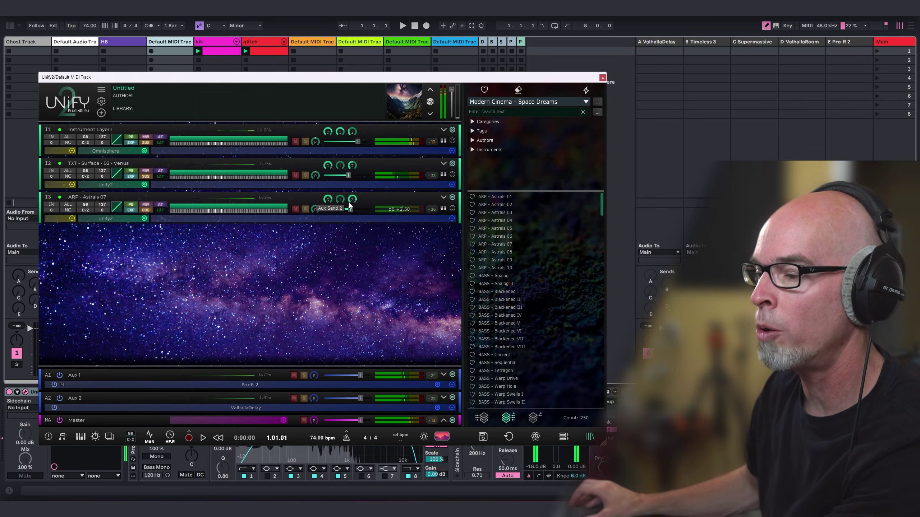
Load the BPM DRUM - Hornets Web RX2 patch into the metronome, close its window, and turn the metronome on.
right_click(347, 437)
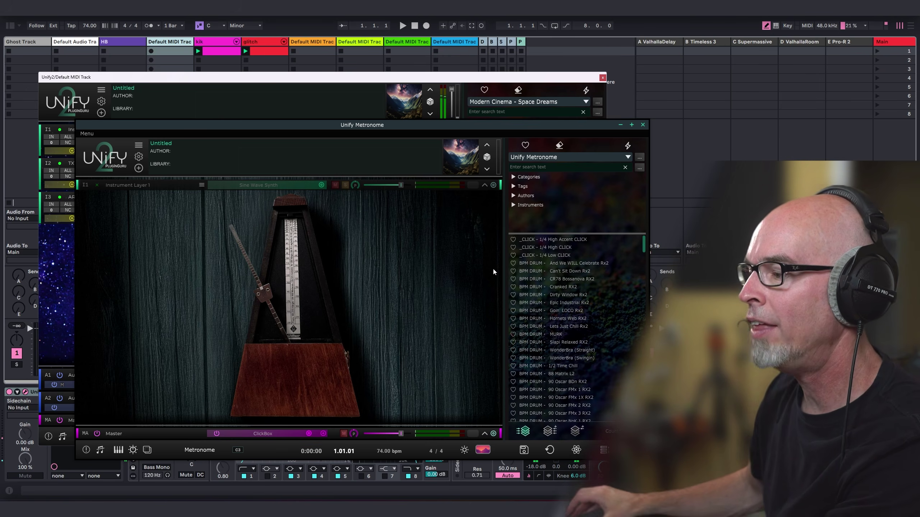
mouse_move(644, 250)
left_mouse_down()
mouse_move(631, 380)
mouse_move(642, 346)
mouse_move(634, 244)
left_mouse_up()
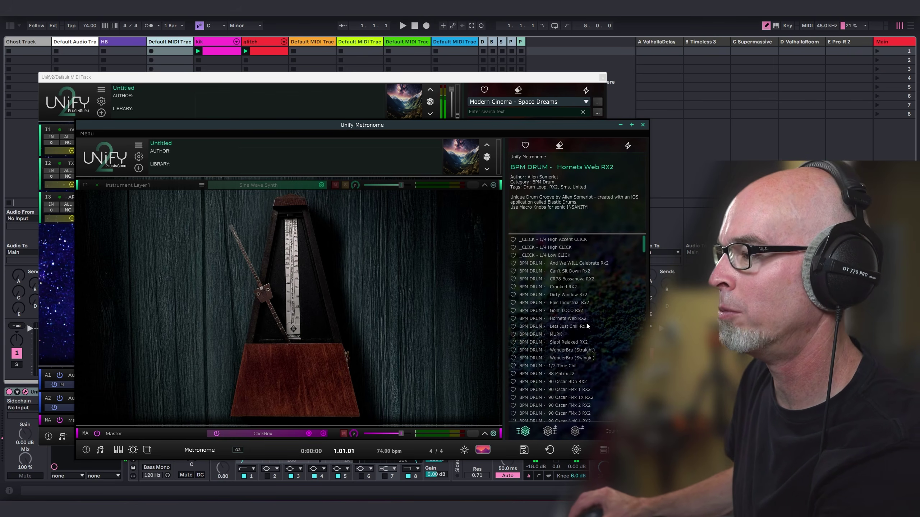
double_click(564, 318)
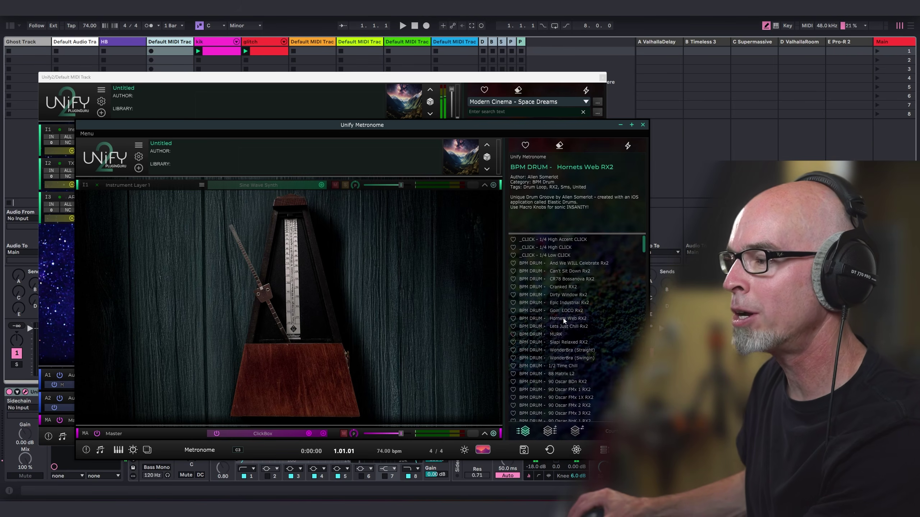
left_click(642, 124)
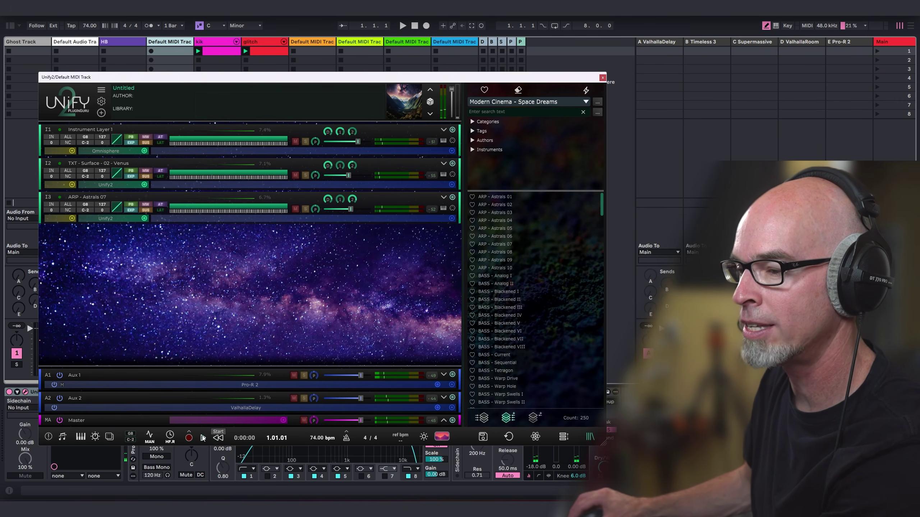
left_click(346, 438)
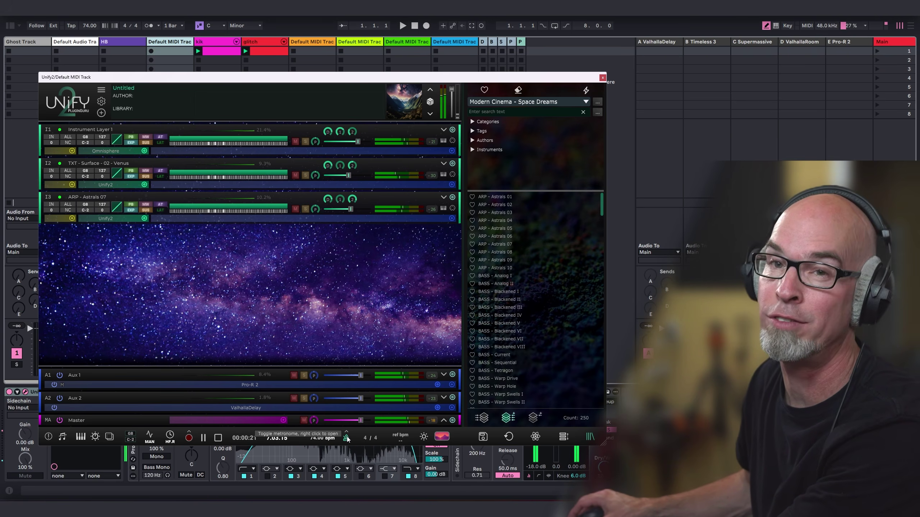
Reopen the metronome, expand its BPM DRUM - Dirty House Rx2 layer, and add Audio Damage's Replicant 3 after the Pump House effect.
right_click(347, 438)
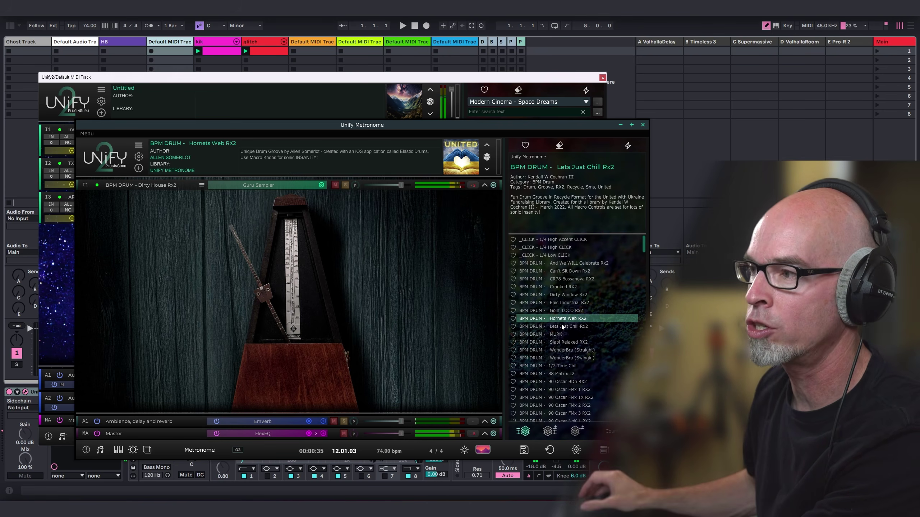
left_click(485, 184)
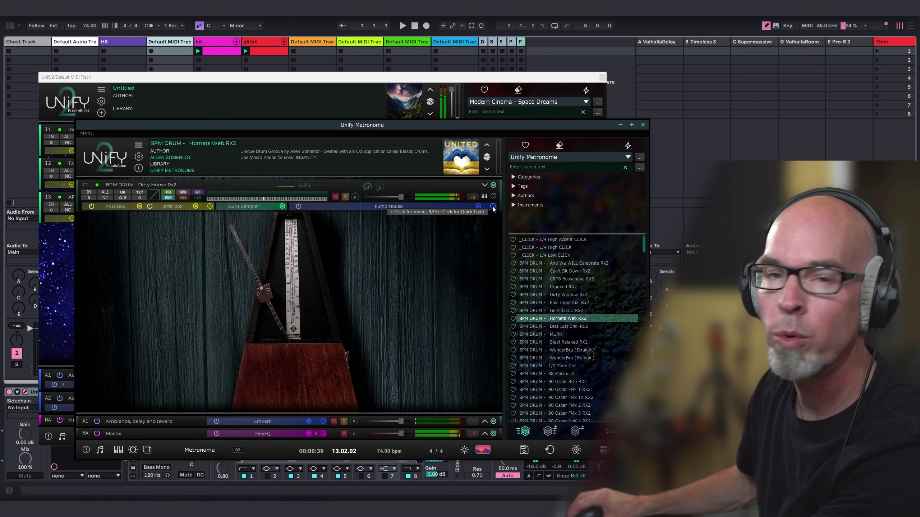
left_click(492, 206)
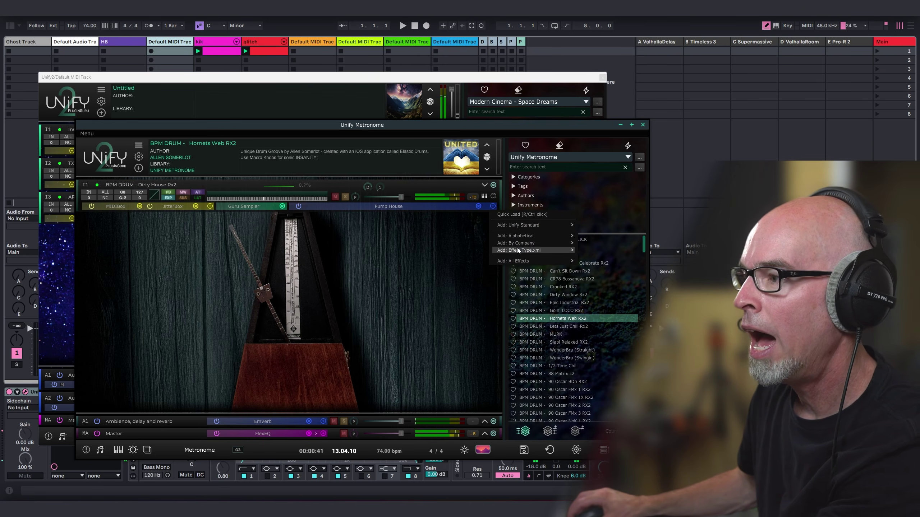
mouse_move(538, 260)
mouse_move(612, 120)
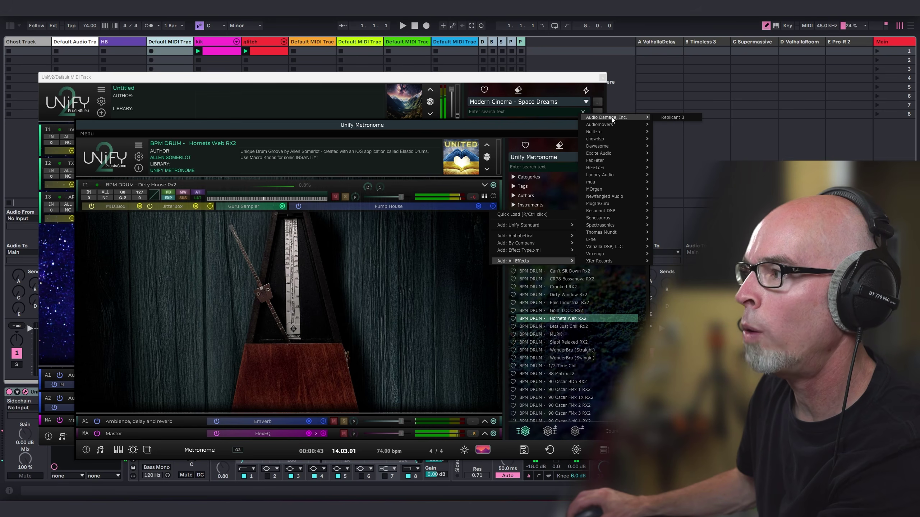
left_click(666, 116)
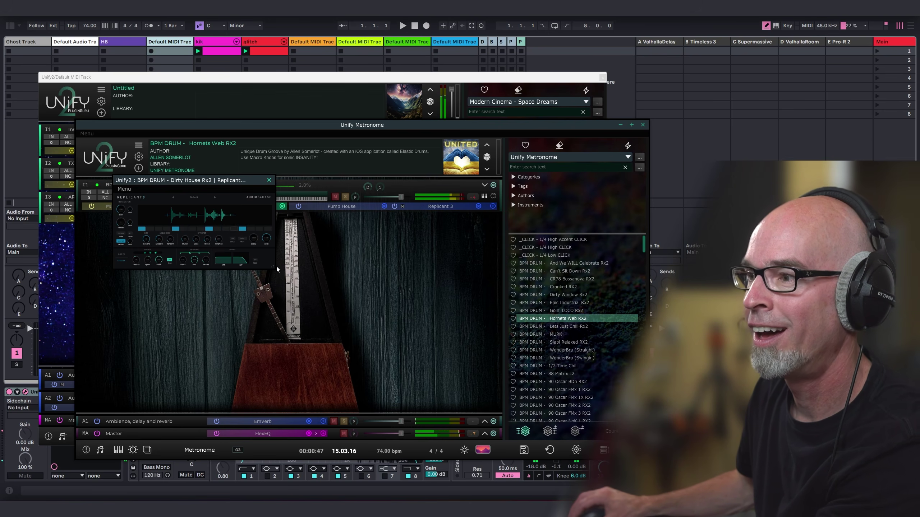
Enlarge the Replicant 3 window and activate the seventh step in its trigger sequence.
left_click_drag(273, 266, 420, 359)
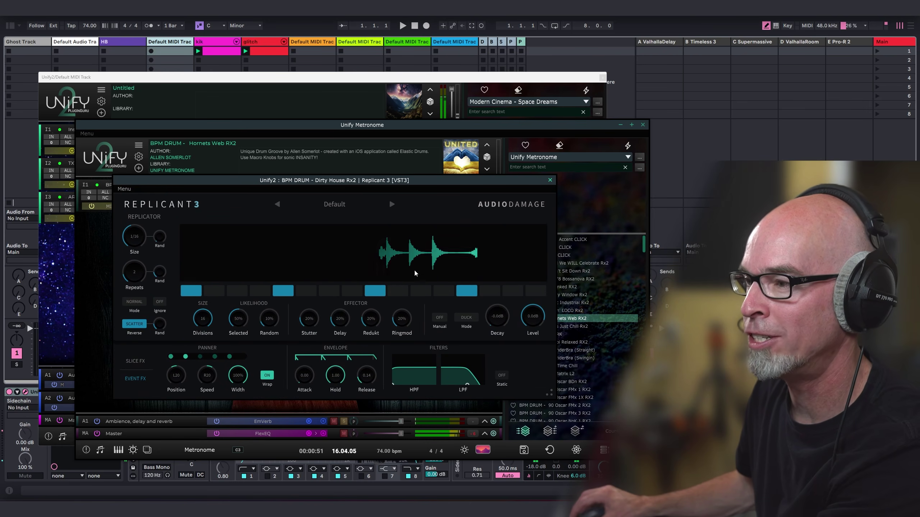
left_click(352, 291)
left_click(328, 290)
left_click(346, 288)
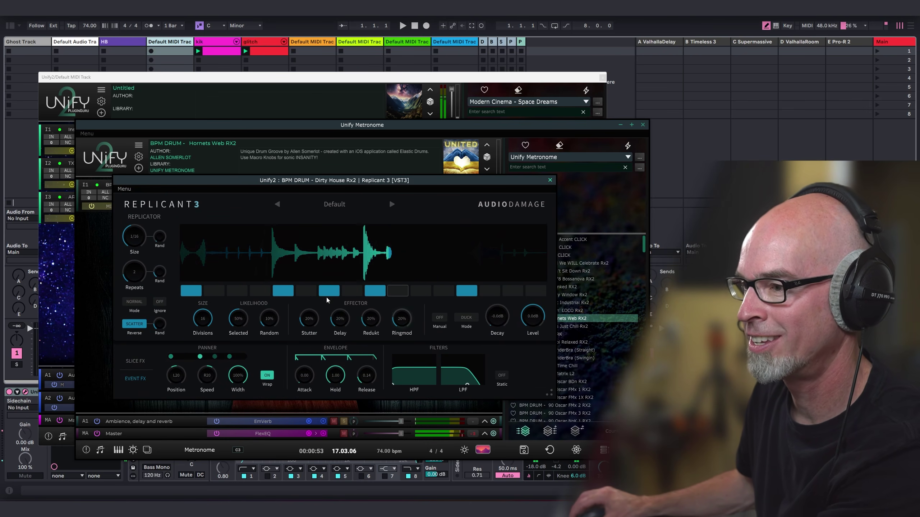
Set the Slice FX stutter division to 4, activate the fifteenth trigger step, and close the Replicant 3 and metronome windows.
left_click(138, 362)
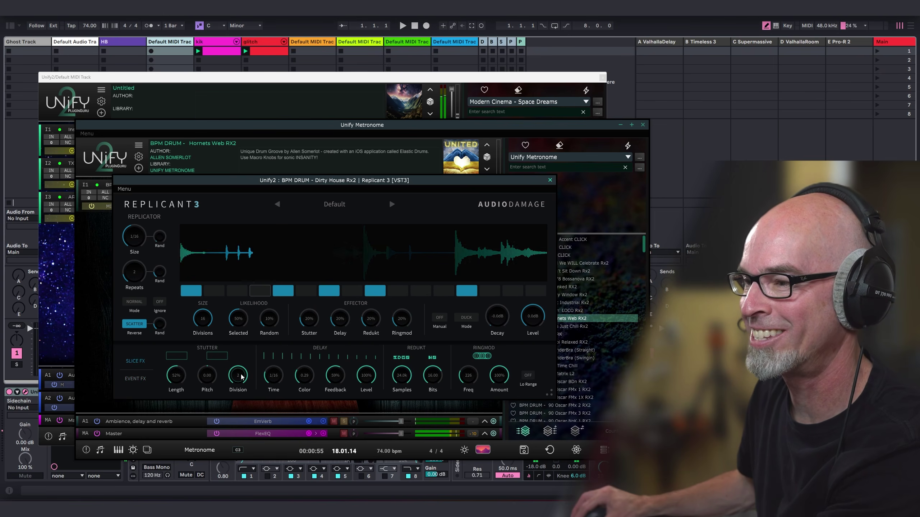
left_click_drag(234, 377, 236, 387)
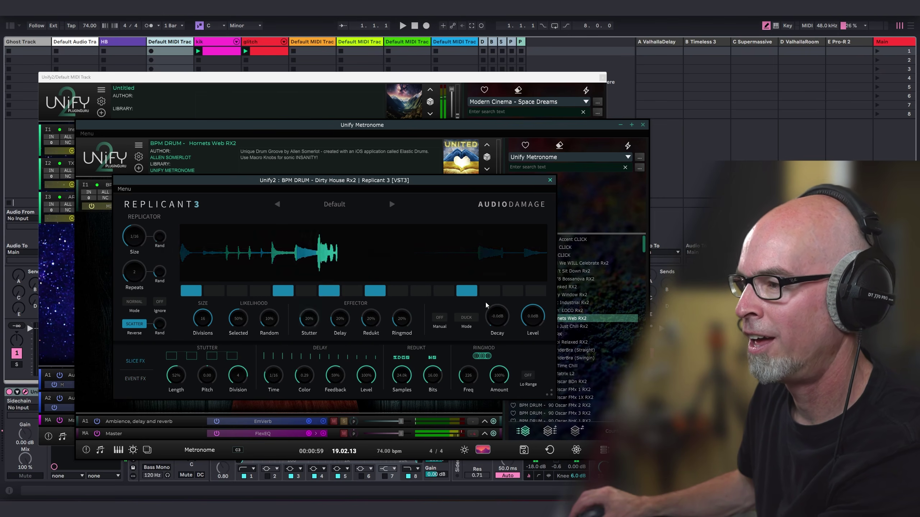
left_click(513, 291)
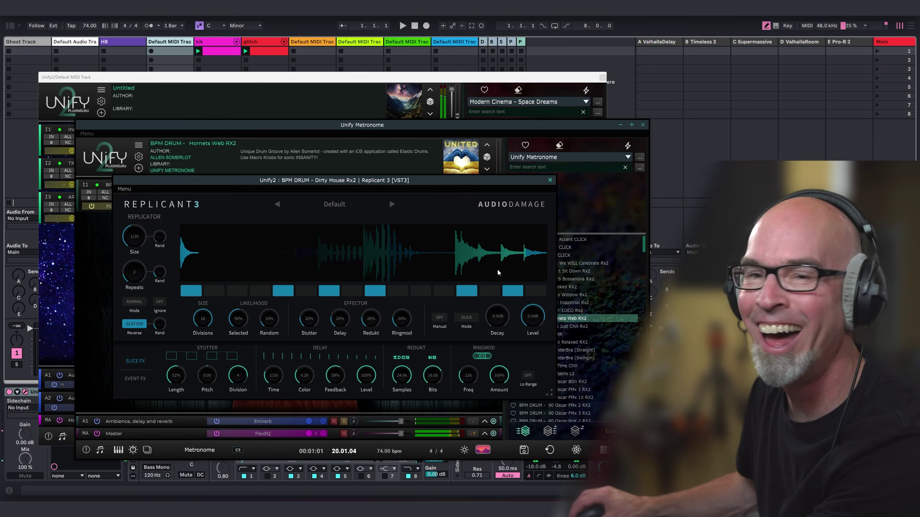
left_click(550, 180)
left_click(643, 125)
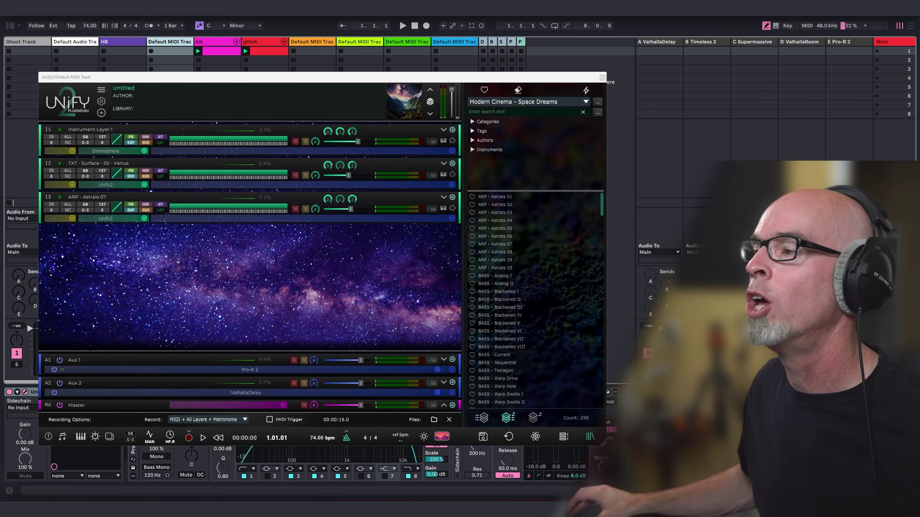
Try MIDI / Quick Stop as the default transport trigger mode, restore Manual start/stop, and close the settings.
left_click(102, 101)
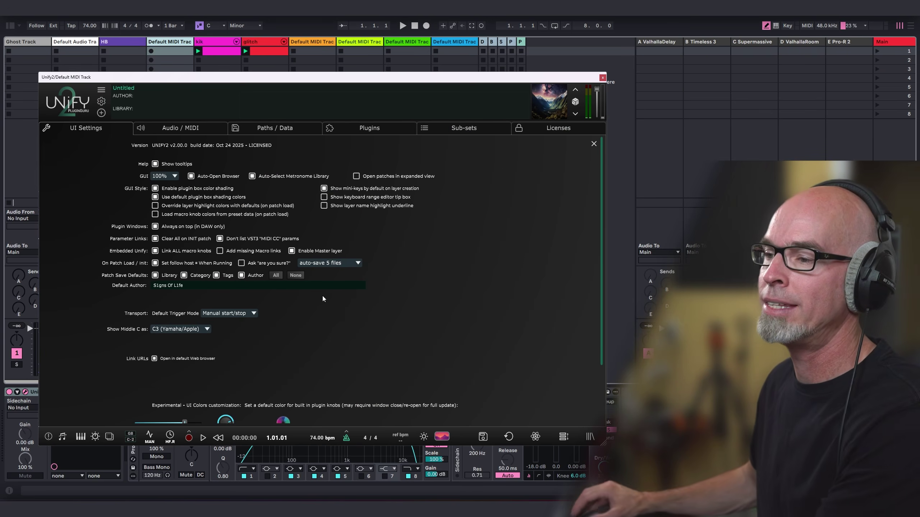
left_click(238, 314)
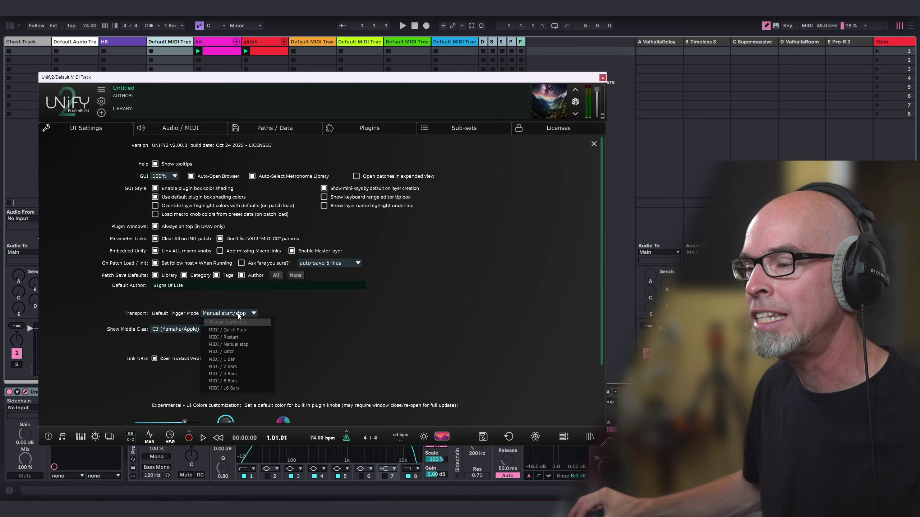
left_click(238, 330)
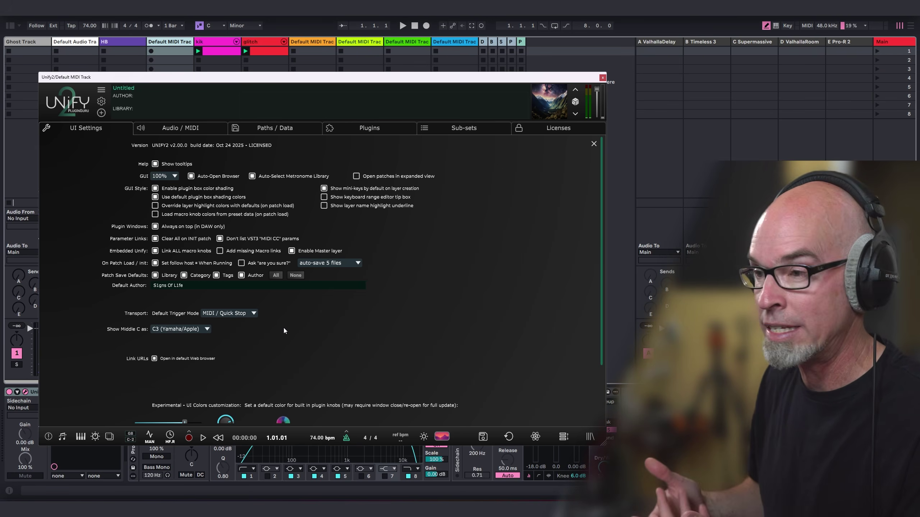
left_click(245, 313)
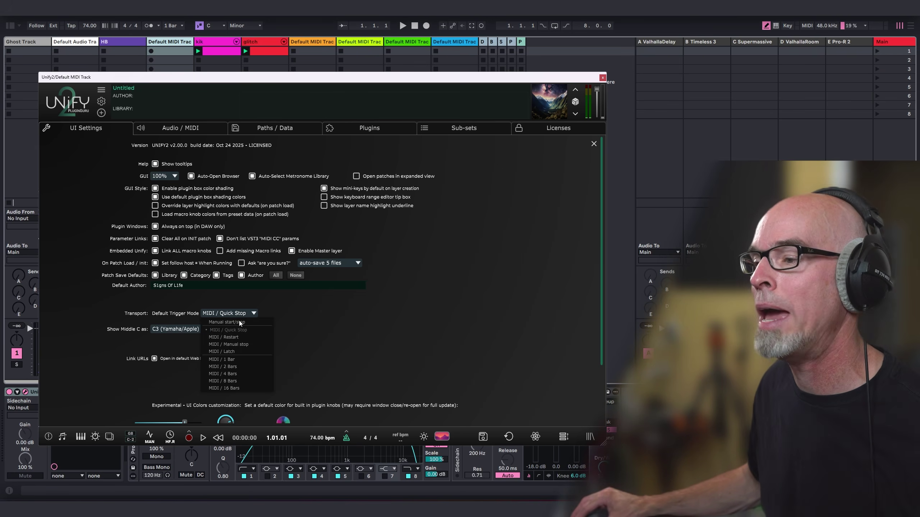
left_click(238, 325)
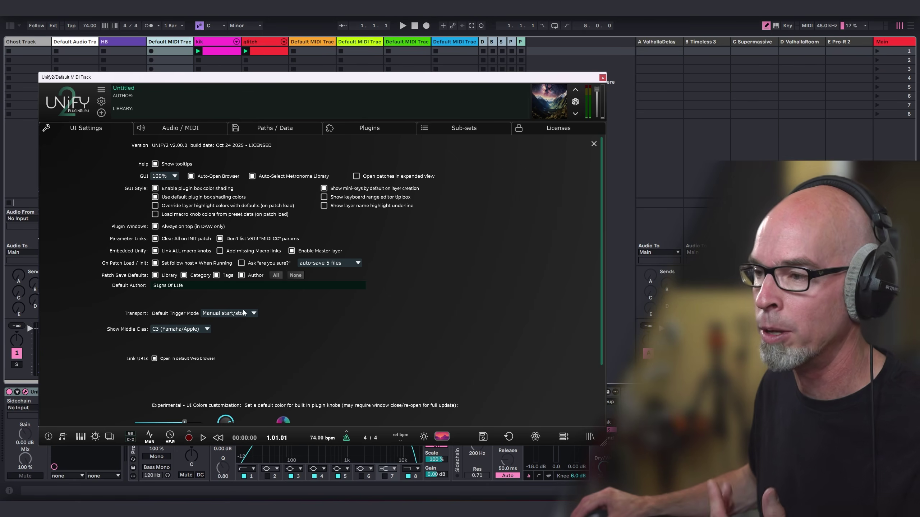
left_click(244, 313)
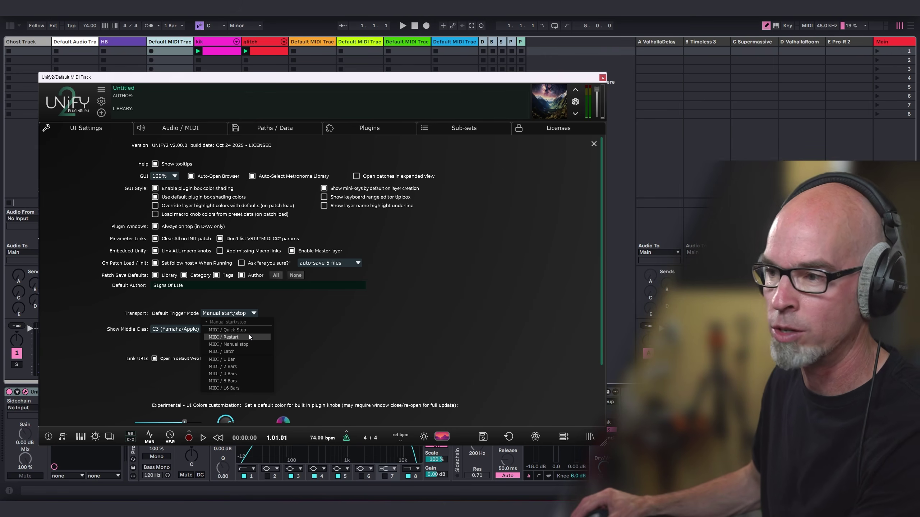
left_click(285, 324)
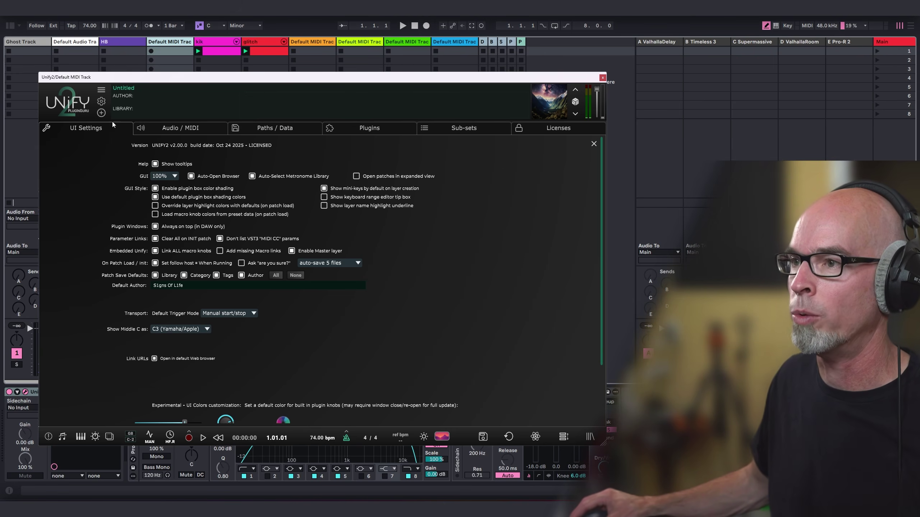
left_click(103, 103)
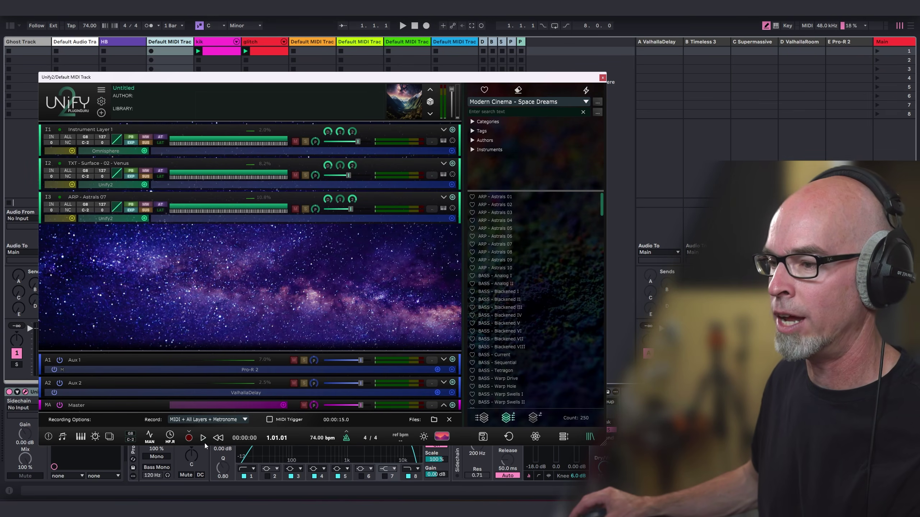
Try the MIDI + Master Layer recording option and restore MIDI + All Layers + Metronome.
left_click(220, 421)
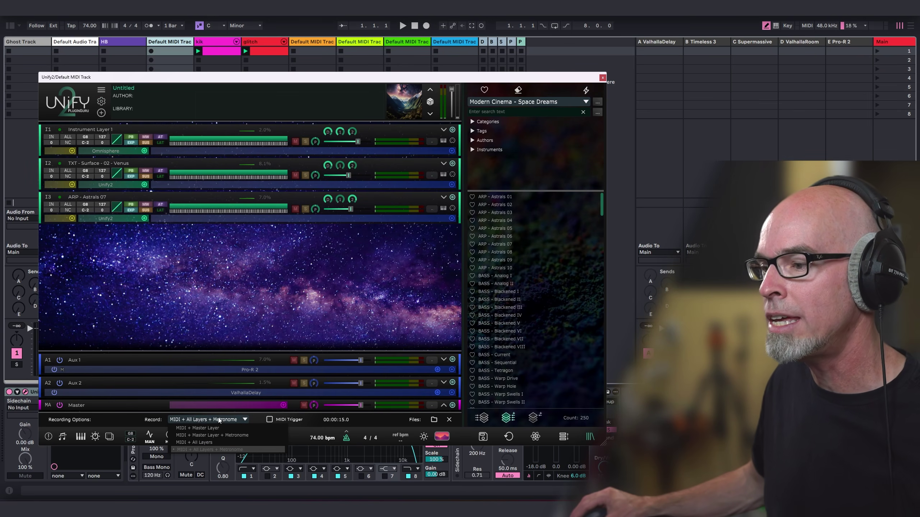
left_click(240, 427)
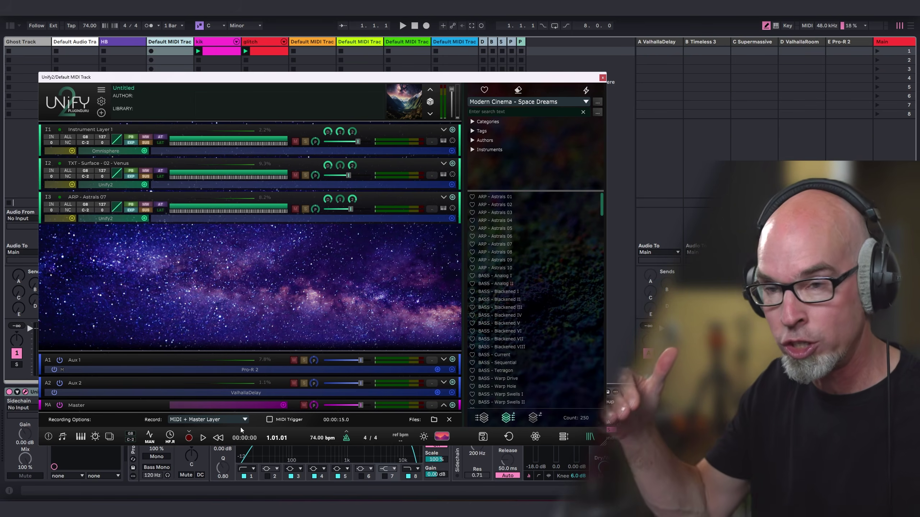
left_click(233, 421)
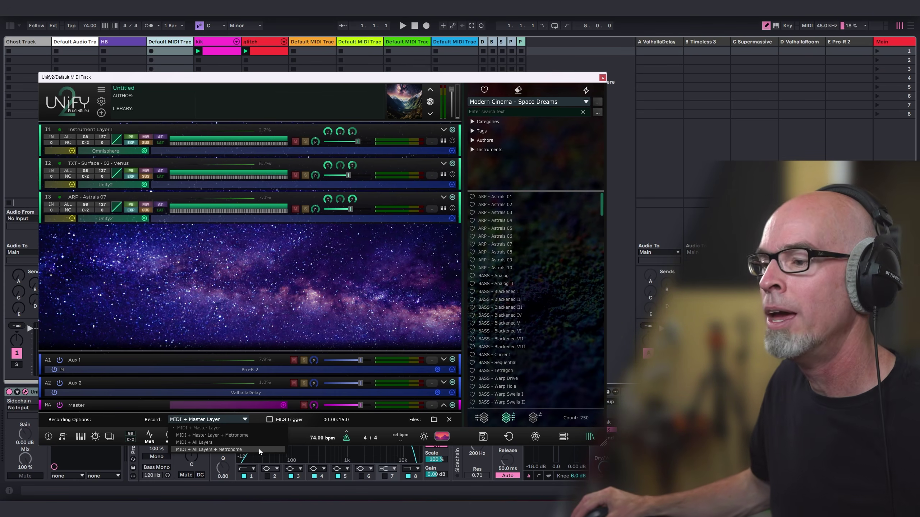
left_click(258, 449)
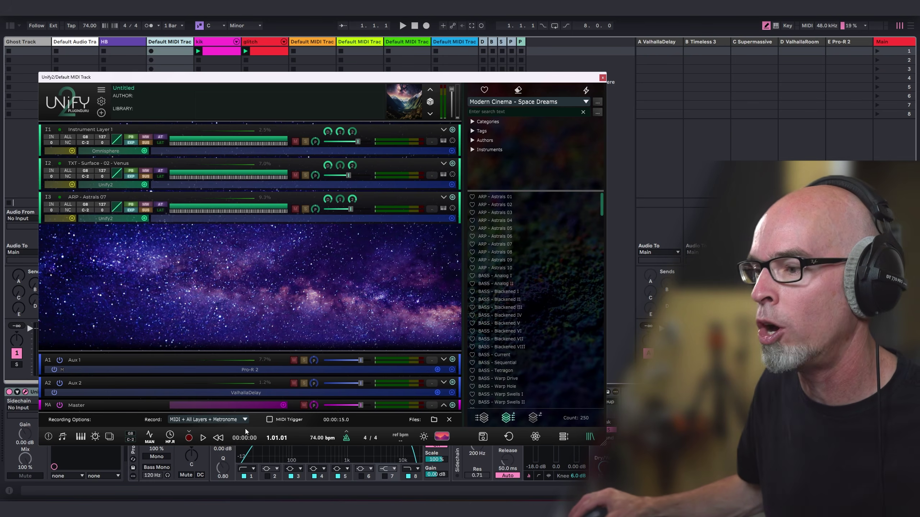
Record and stop a performance of about 43 seconds, examine the full file names in its recordings folder, and close the folder.
left_click(189, 439)
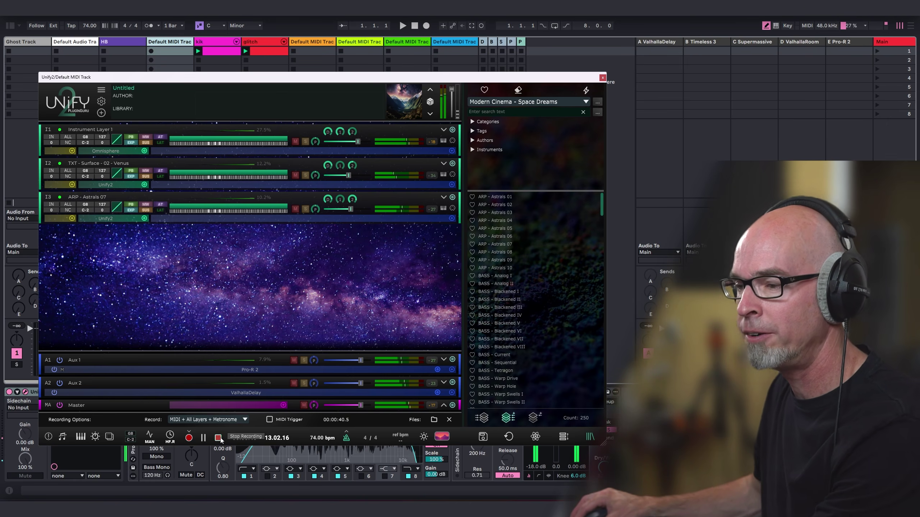
left_click(219, 438)
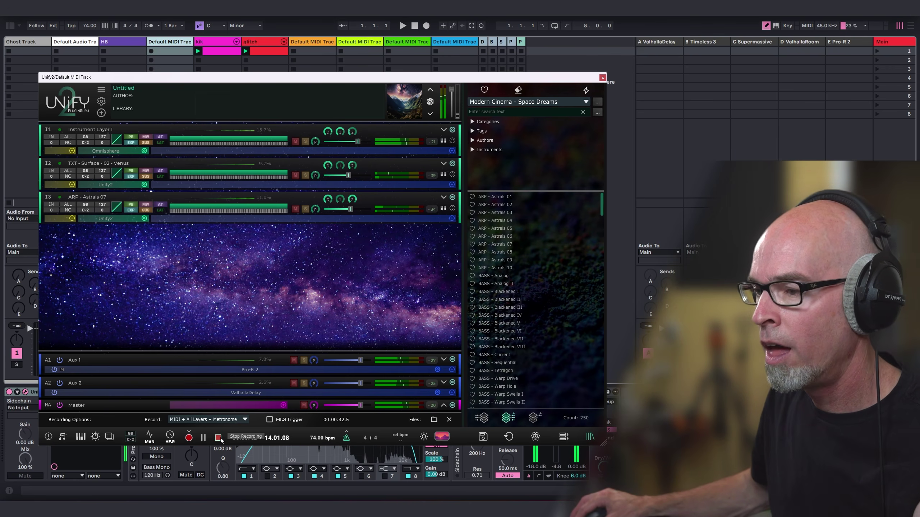
left_click(219, 438)
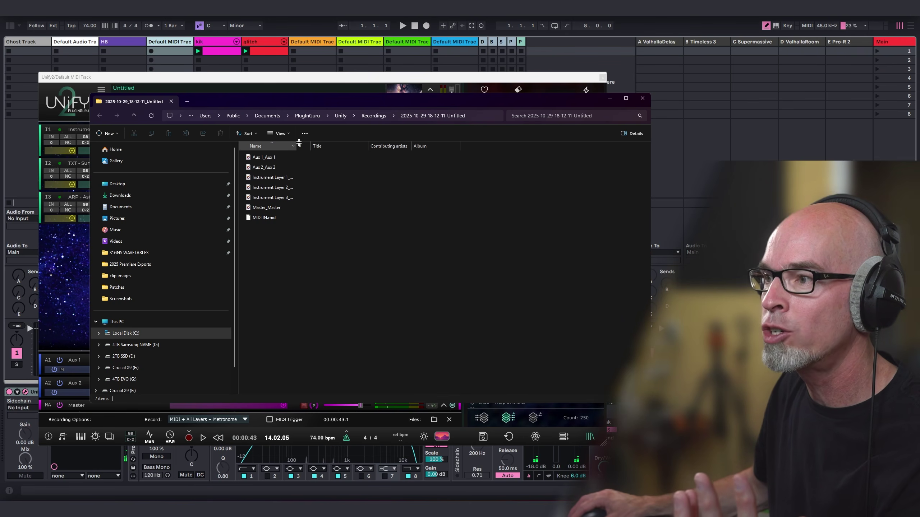
left_click_drag(300, 143, 386, 143)
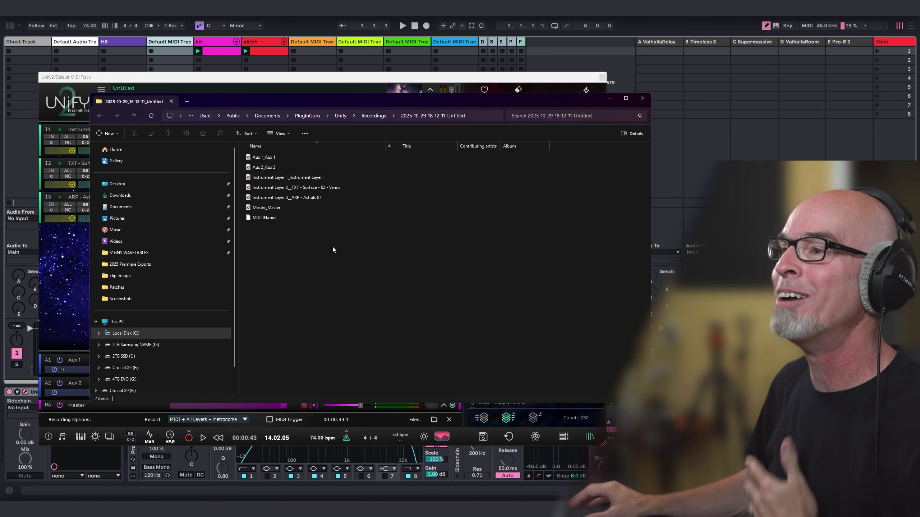
left_click(642, 98)
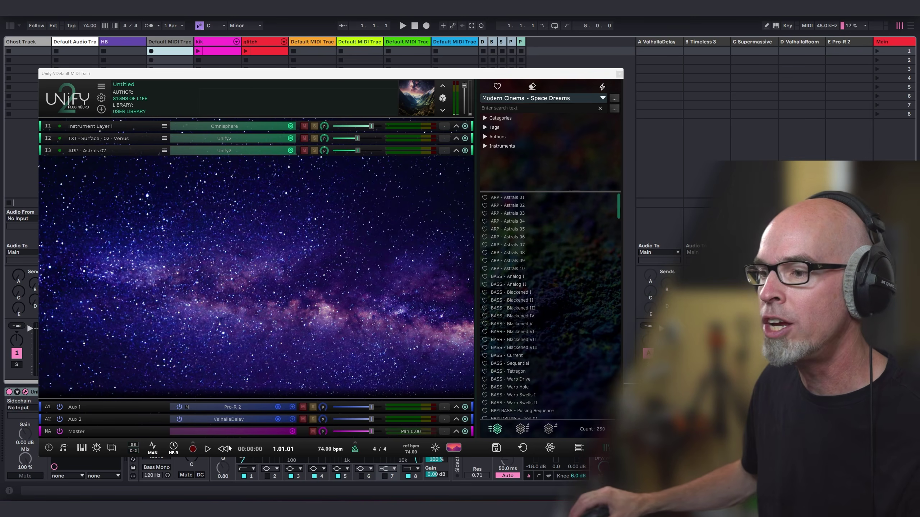
Show the macro knobs and on-screen keyboard, and assign Macro1 to the mix level of the TXT - Surface - 02 - Venus layer.
left_click(100, 447)
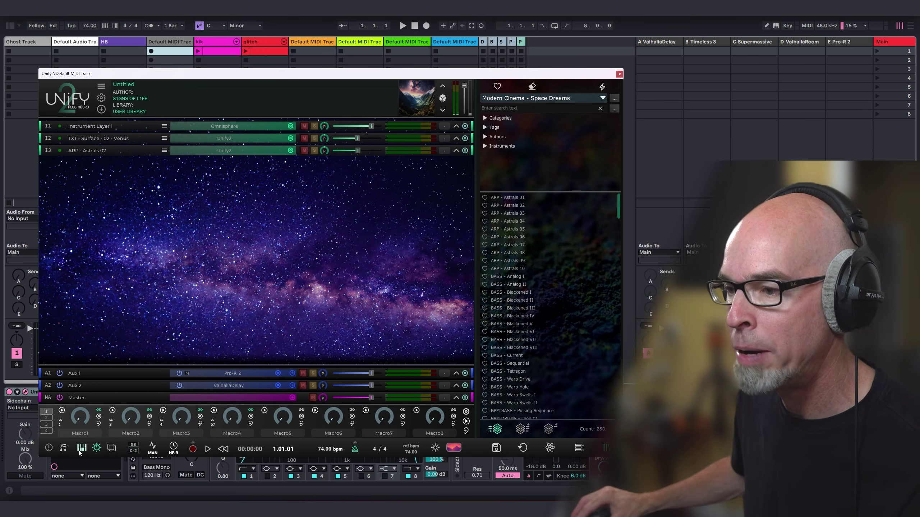
left_click(87, 448)
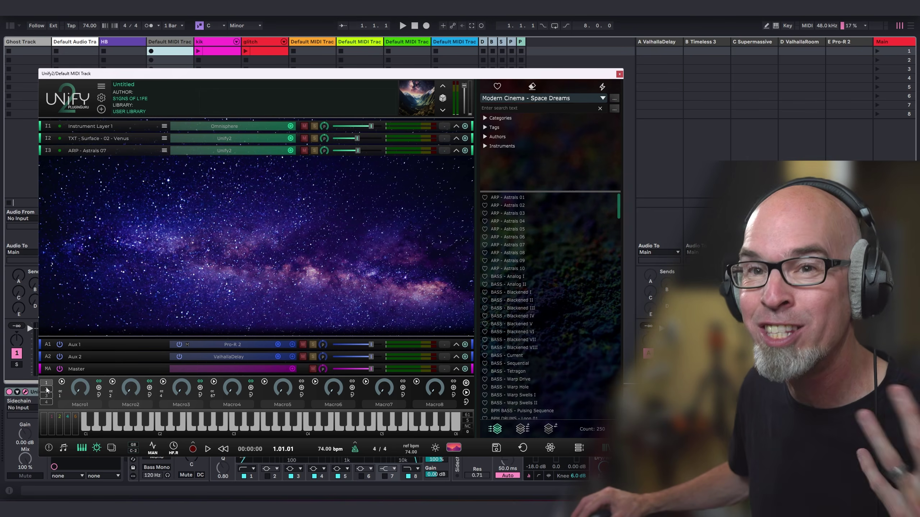
left_click(79, 392)
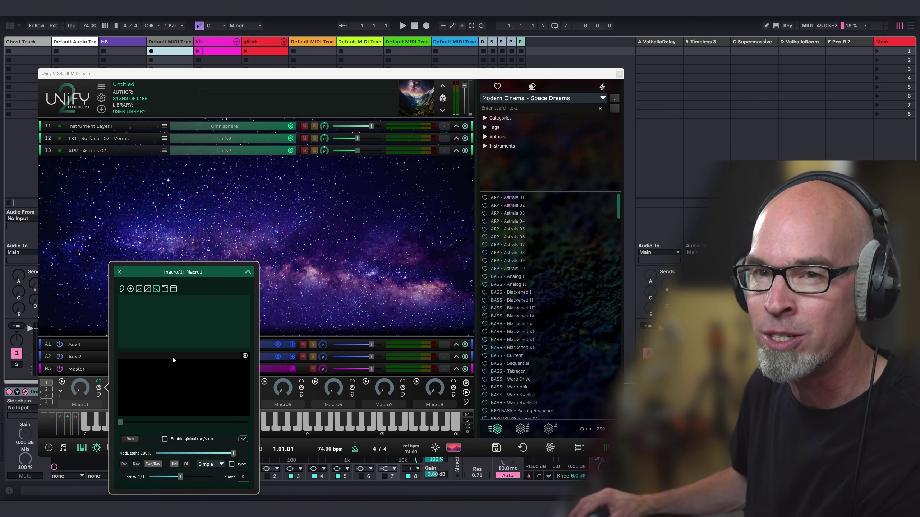
left_click(131, 289)
mouse_move(139, 297)
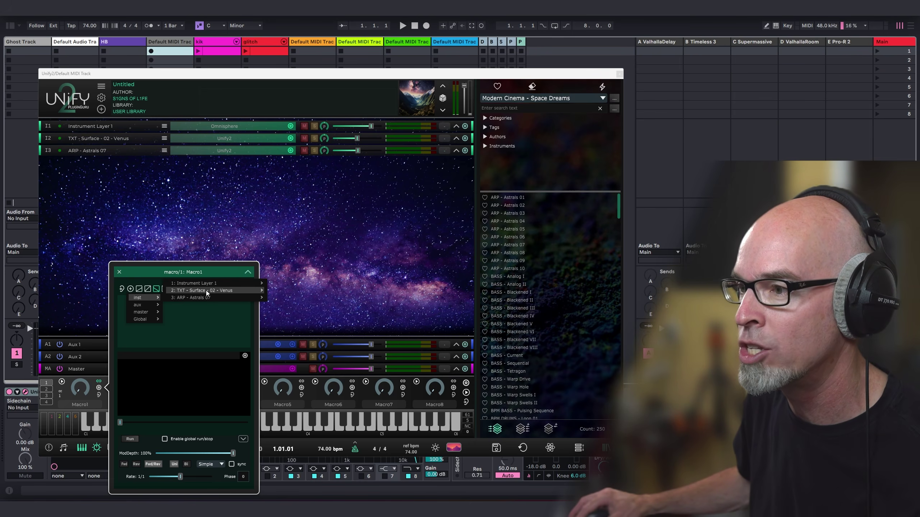
mouse_move(206, 291)
left_click(299, 234)
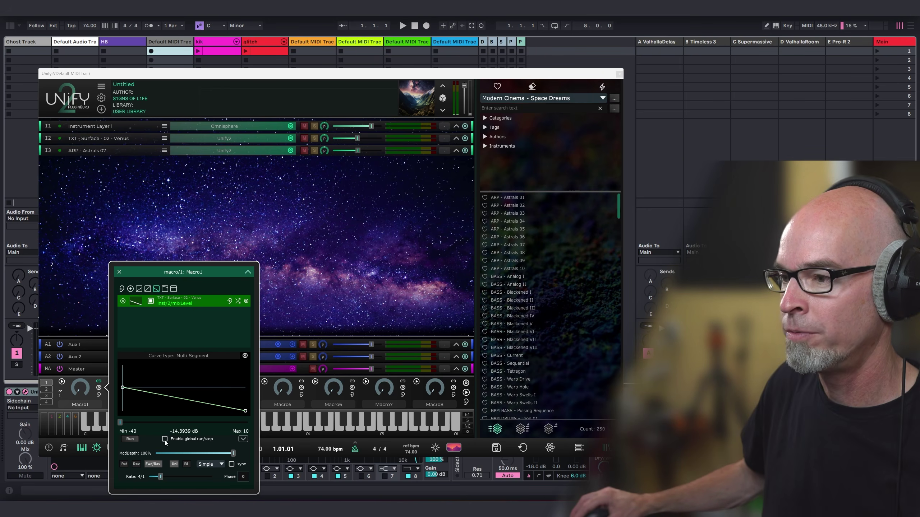
Run Macro1's modulation at a 4/1 rate with global run/stop enabled, close its settings, and start the transport.
left_click(130, 439)
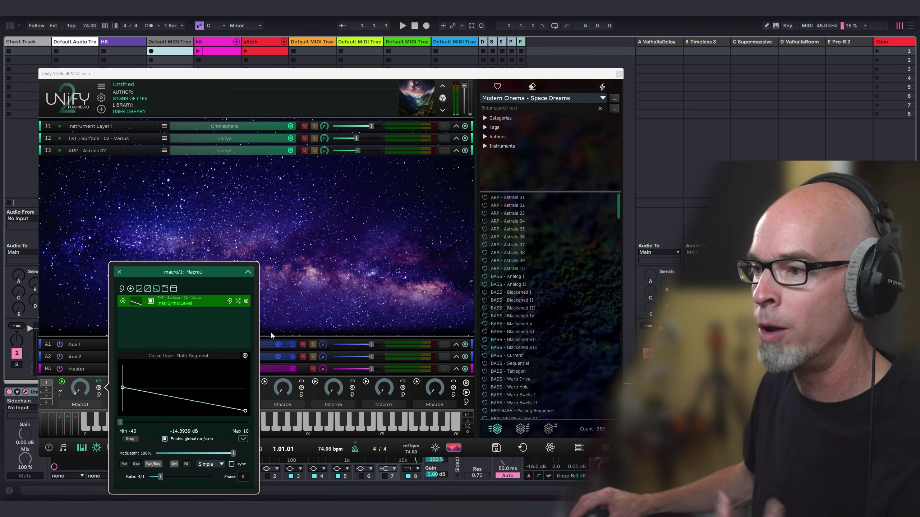
left_click(302, 297)
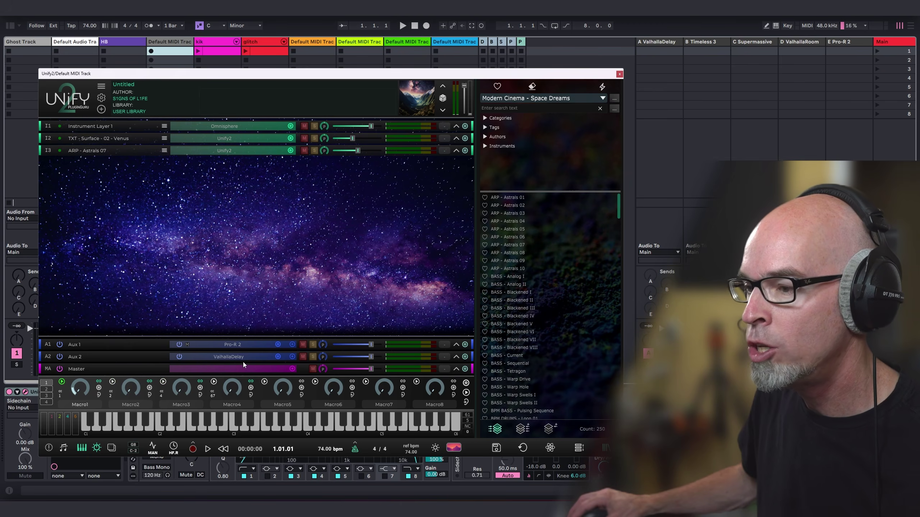
left_click(208, 450)
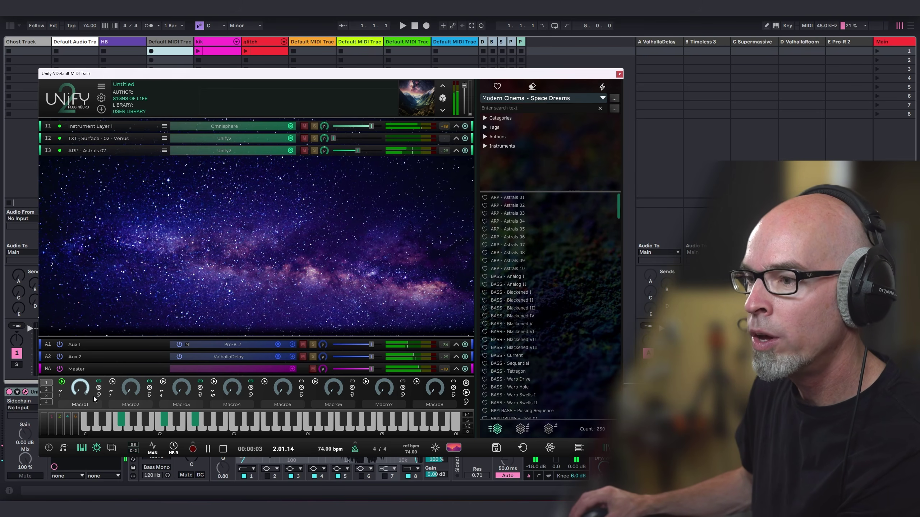
Expand all three instrument layers and check Macro1's modulation of the second layer's level while the patch plays.
left_click(99, 388)
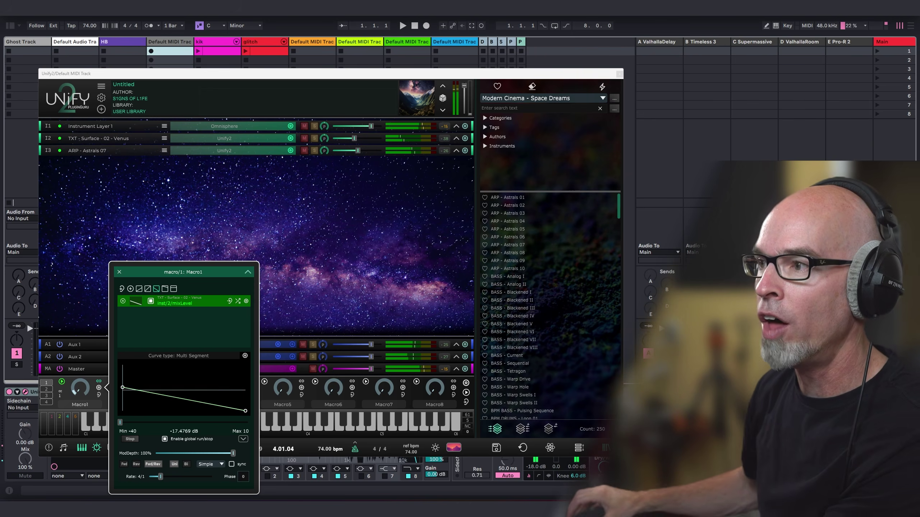
left_click(455, 151)
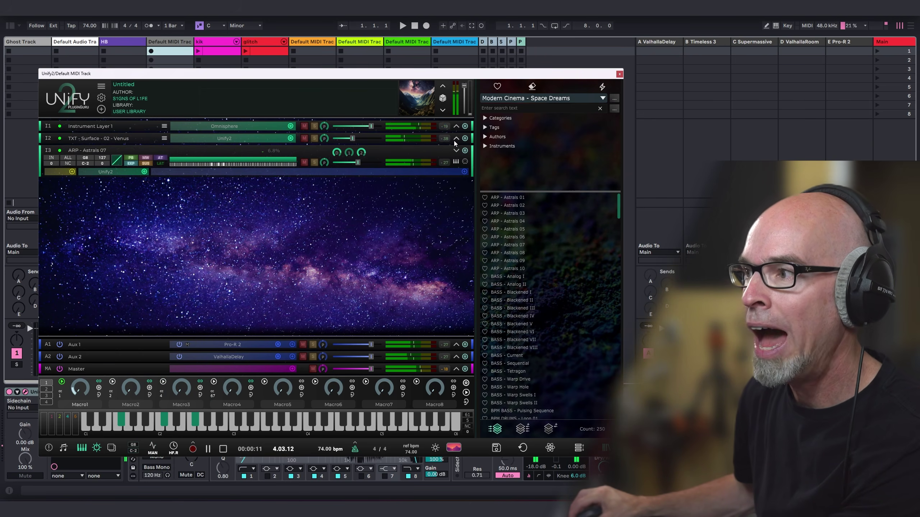
left_click(456, 139)
left_click(456, 126)
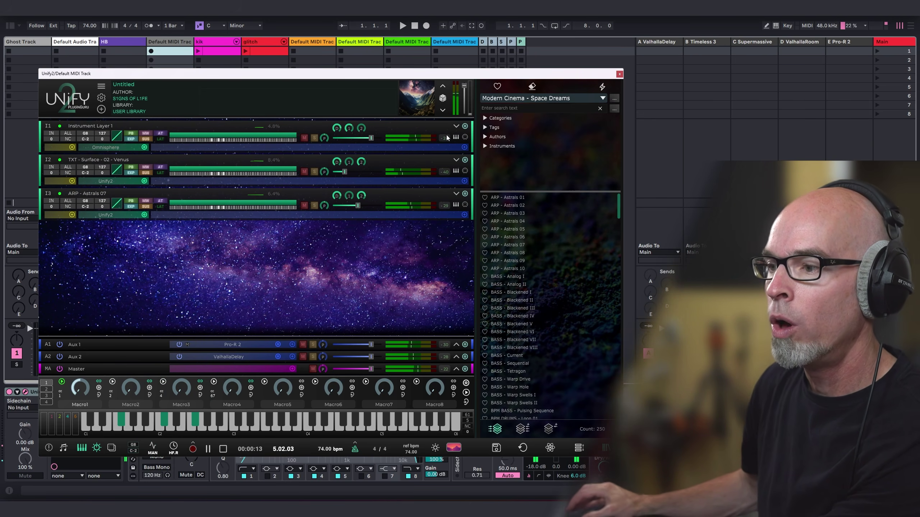
left_click(80, 388)
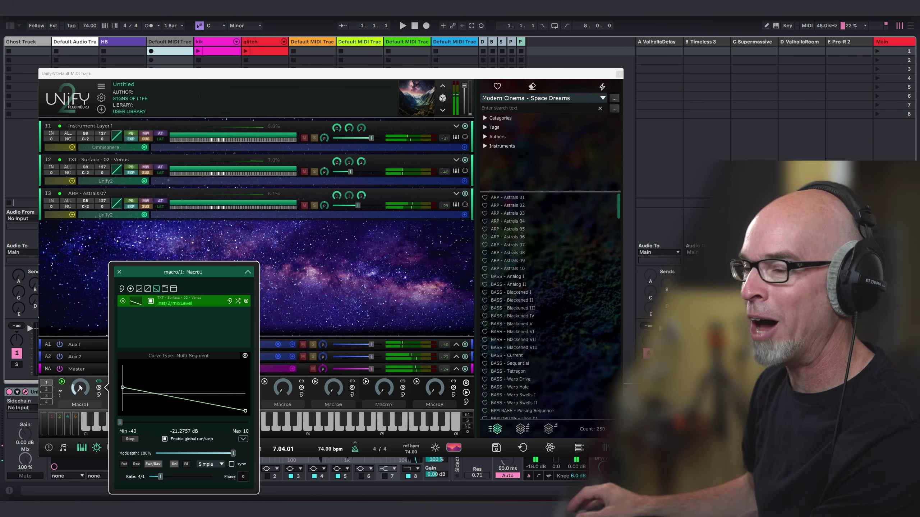
left_click(119, 272)
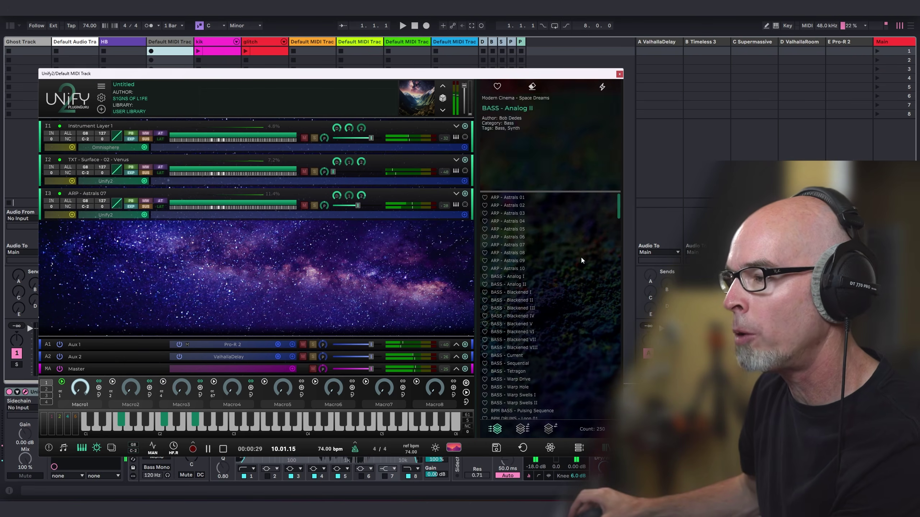
Hide the patch browser, view the patch in Play mode, and return to the layer view.
left_click(605, 448)
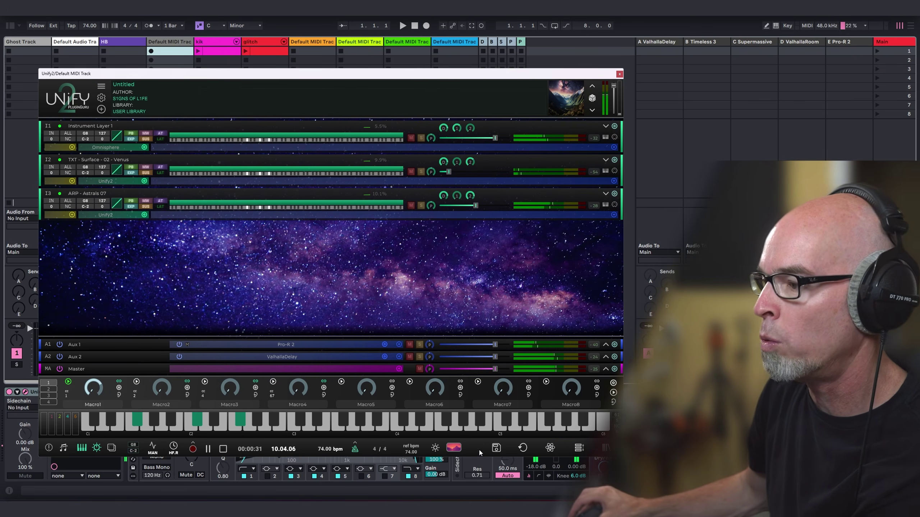
left_click(454, 448)
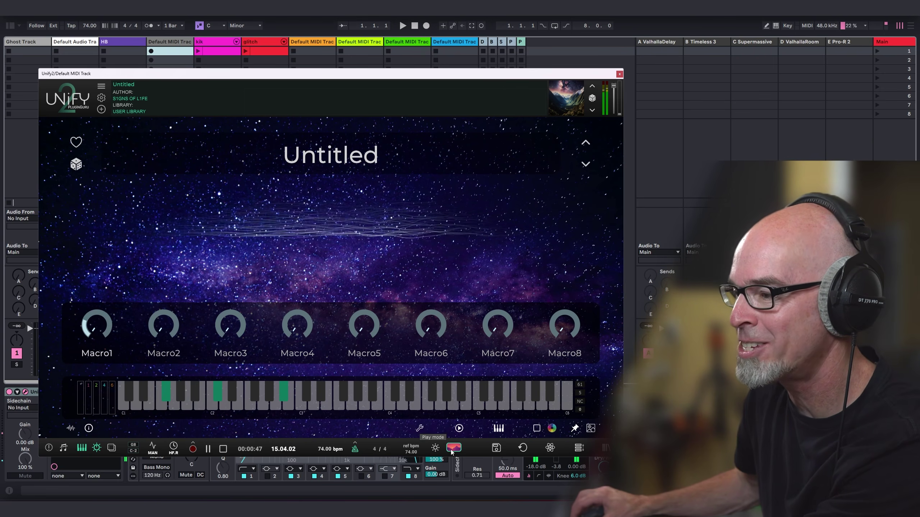
left_click(453, 448)
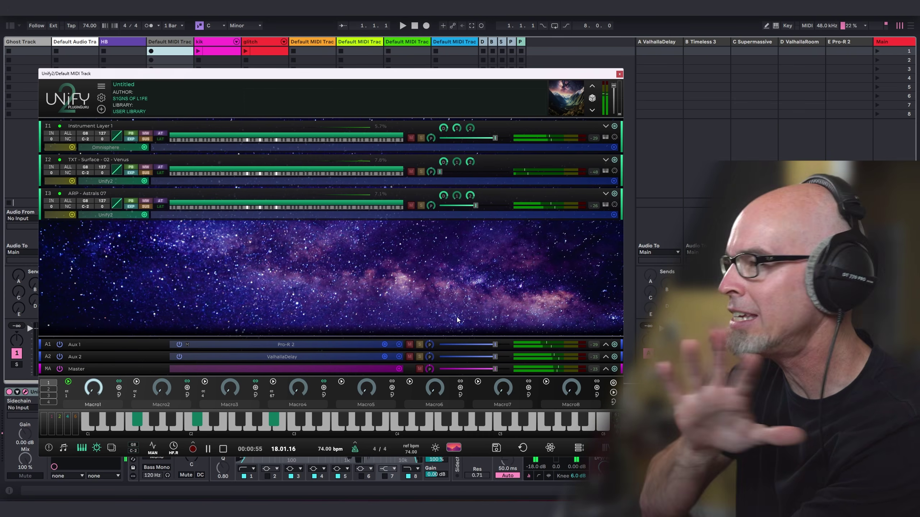
Add an empty INST layer, load the built-in Guru Sampler 2 into it, and move the sampler window clear of the layer names.
left_click(101, 109)
mouse_move(127, 119)
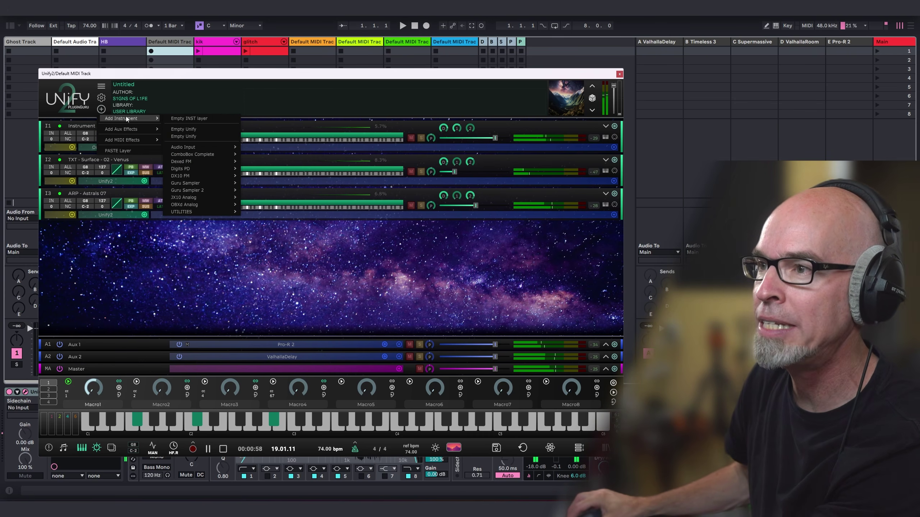
left_click(210, 118)
left_click(100, 248)
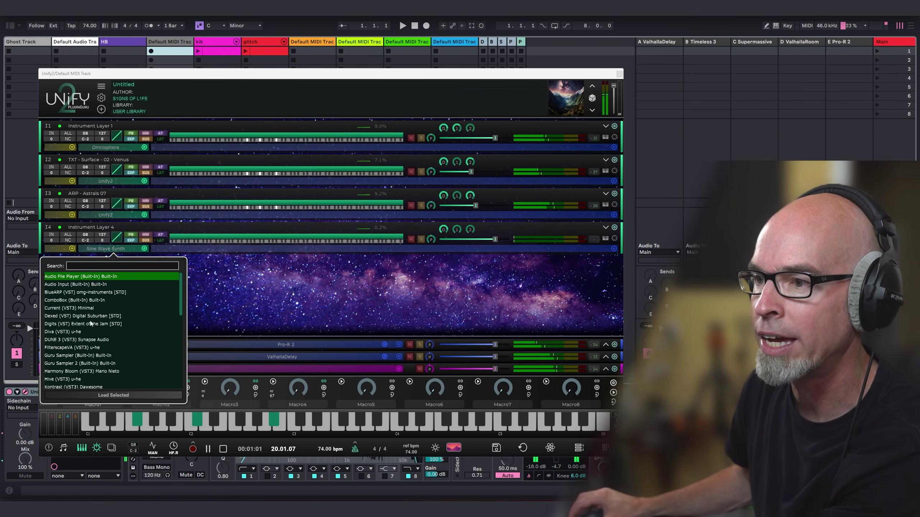
left_click(75, 361)
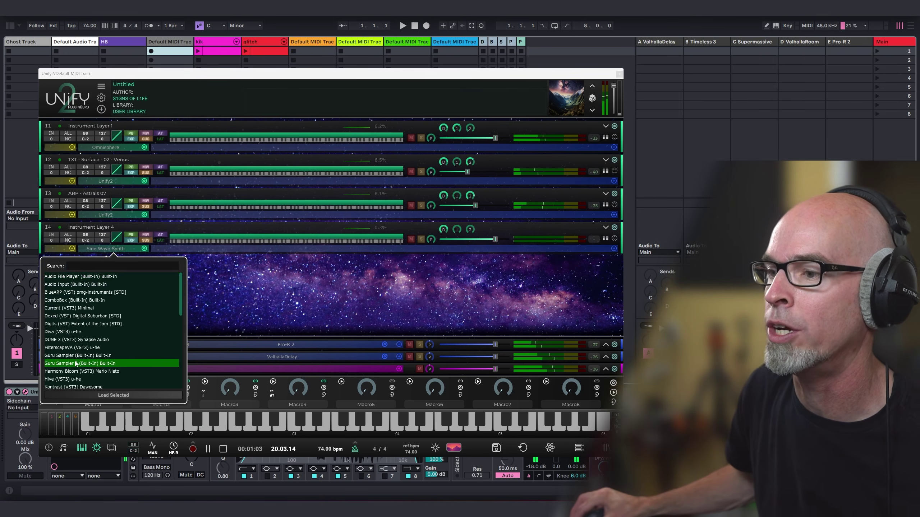
left_click(96, 397)
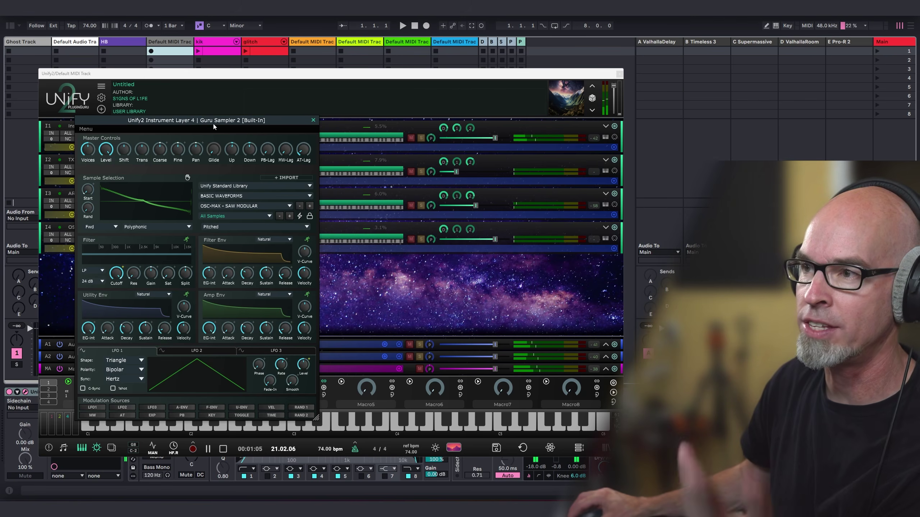
left_click_drag(214, 125, 294, 124)
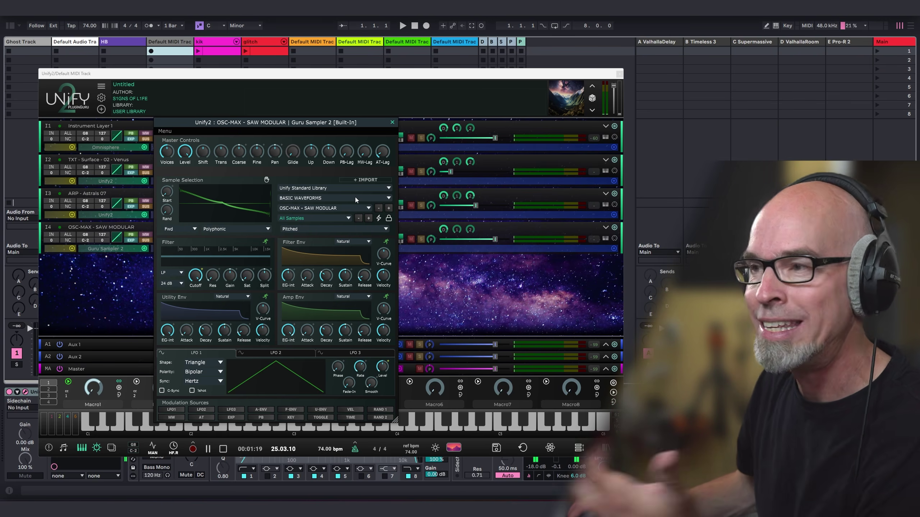
Load PAD - Gold Rays at Night from the U2 Dreamstate LITE collection into Guru Sampler 2.
left_click(336, 198)
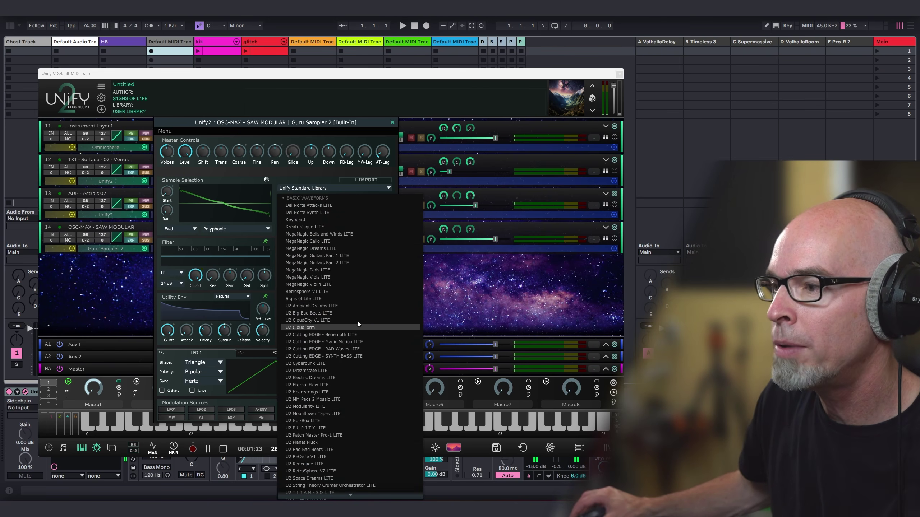
left_click(348, 371)
left_click(297, 206)
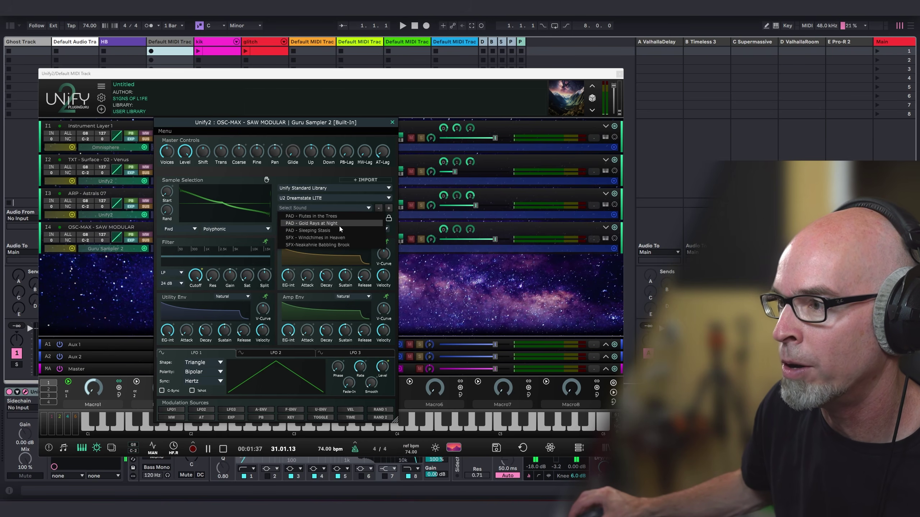
left_click(325, 224)
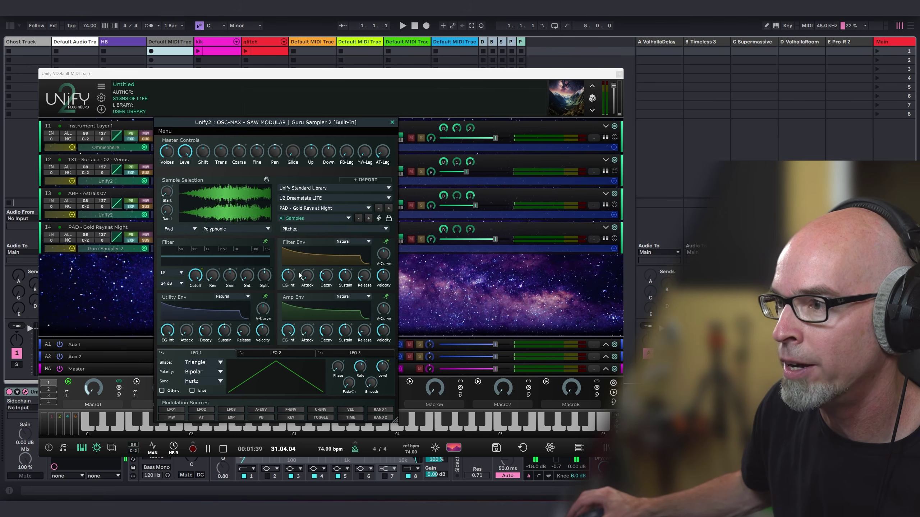
Lengthen the sampler's amp envelope attack to over one second and set its decay to 3.75 s.
left_click_drag(308, 331, 309, 300)
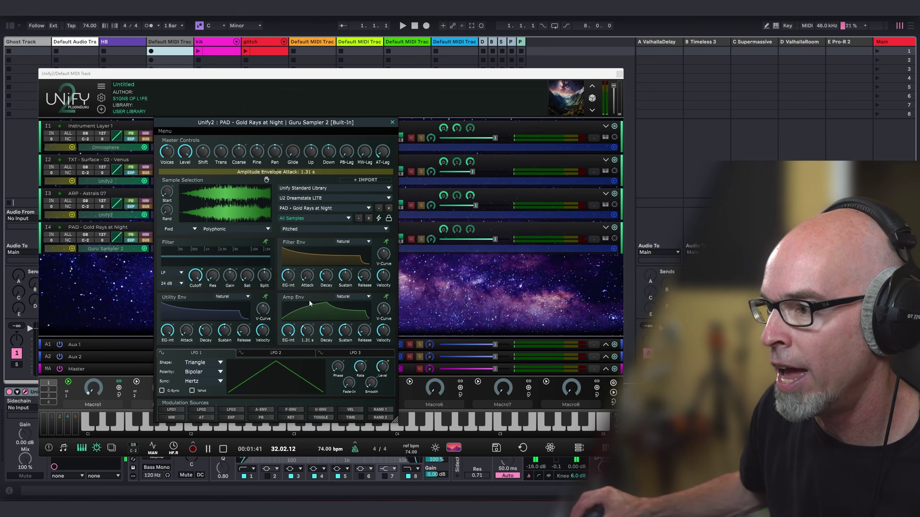
left_click_drag(344, 332, 342, 334)
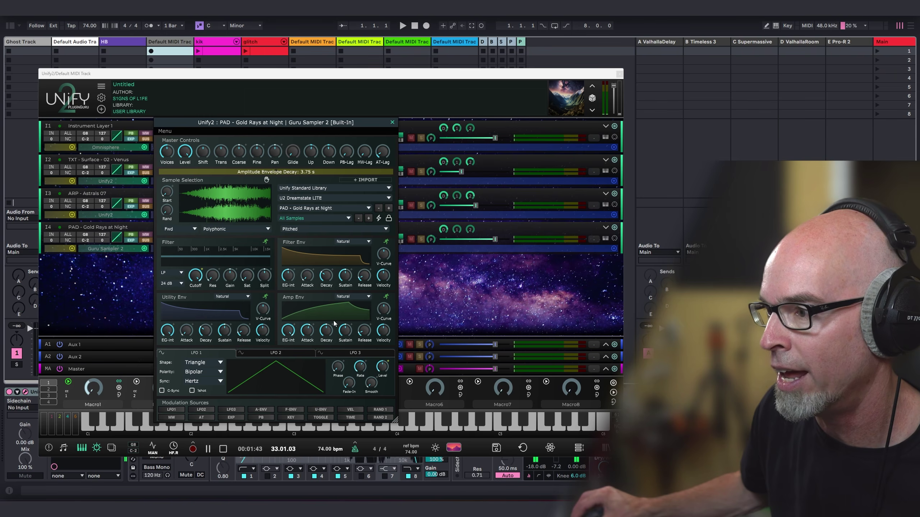
Set the sampler's Shift to 12 st and lower the filter cutoff to about 3596 Hz.
left_click_drag(202, 151, 205, 130)
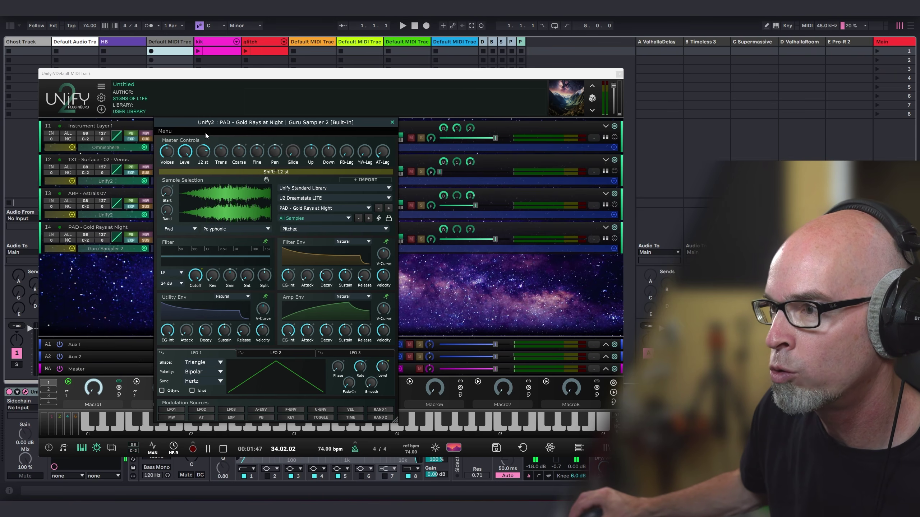
left_click_drag(196, 275, 197, 312)
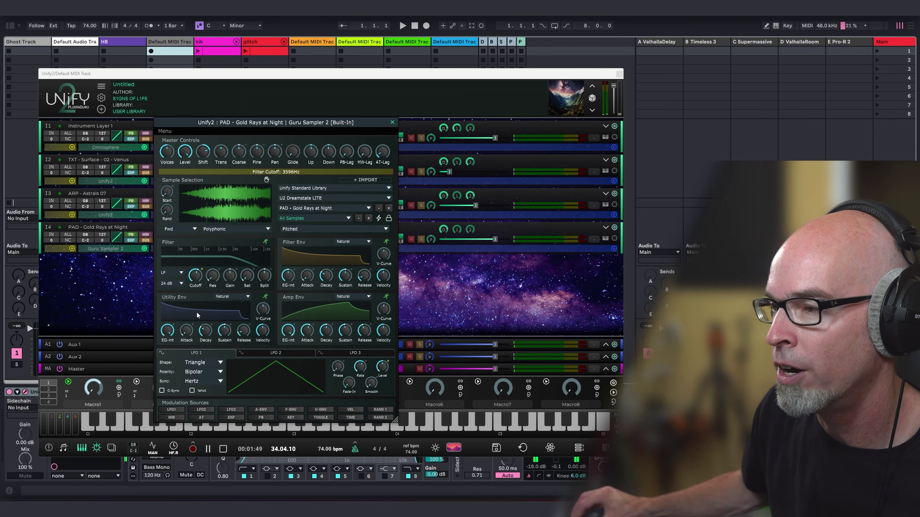
Lower the PAD - Gold Rays at Night layer's level to blend it with the other layers, and close the sampler window.
left_click_drag(495, 240, 473, 239)
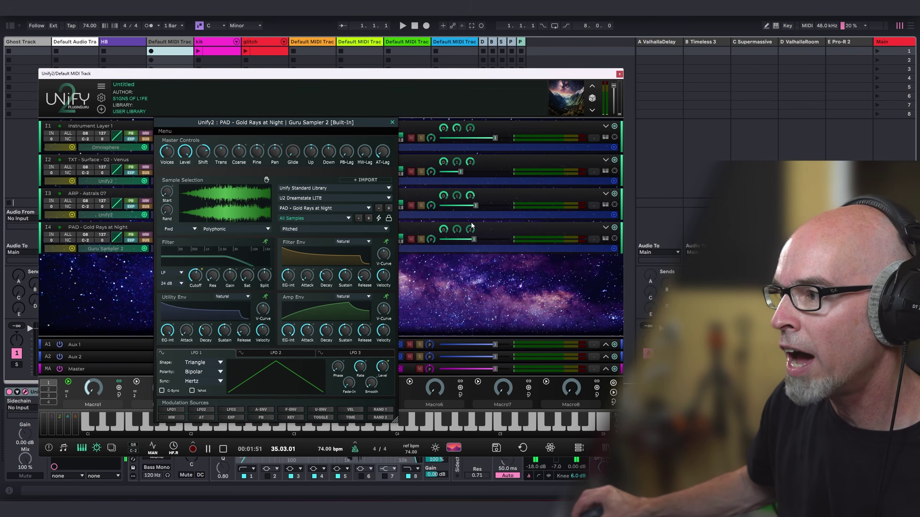
left_click_drag(461, 171, 471, 172)
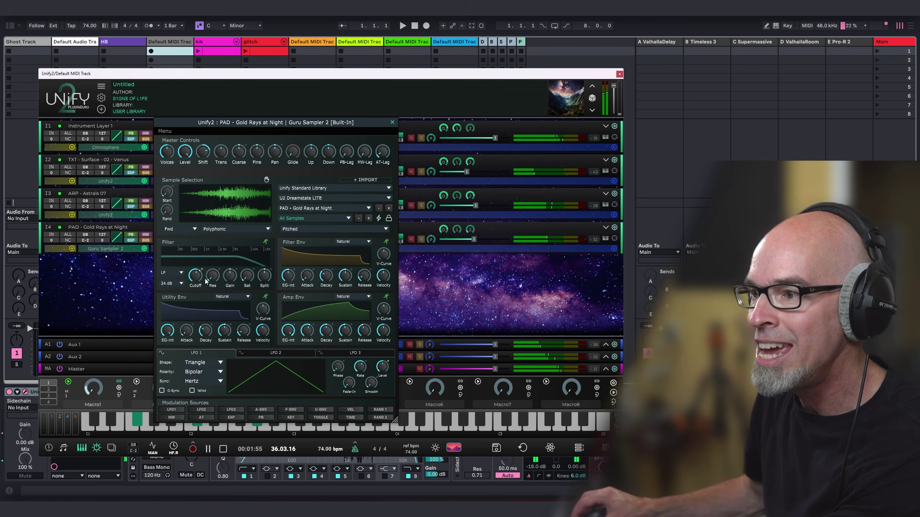
mouse_move(201, 277)
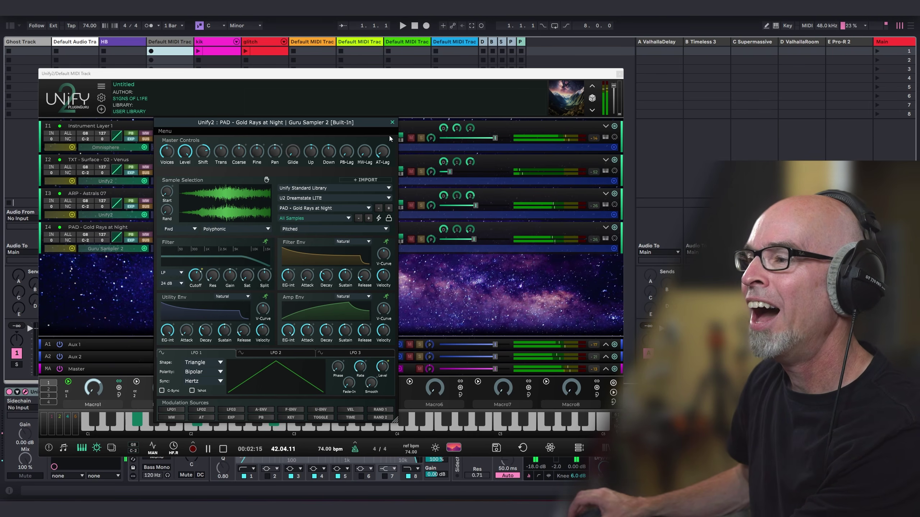
left_click(393, 125)
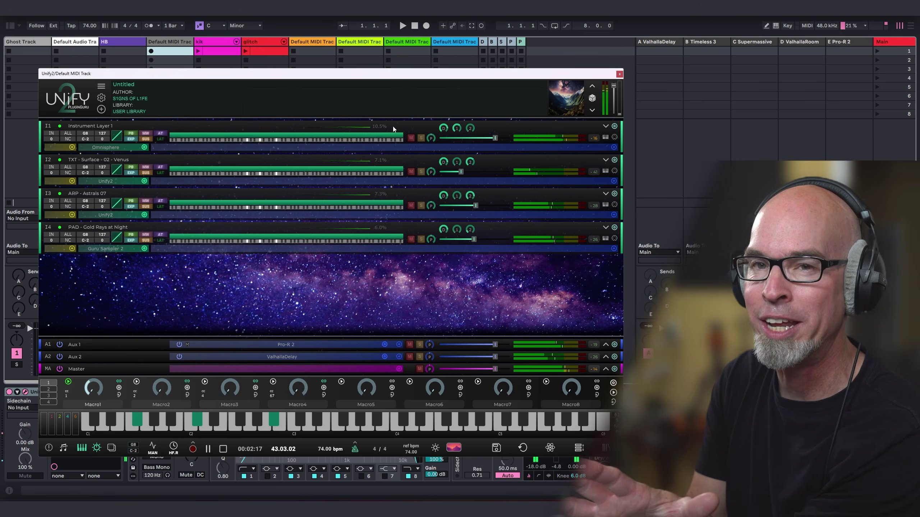